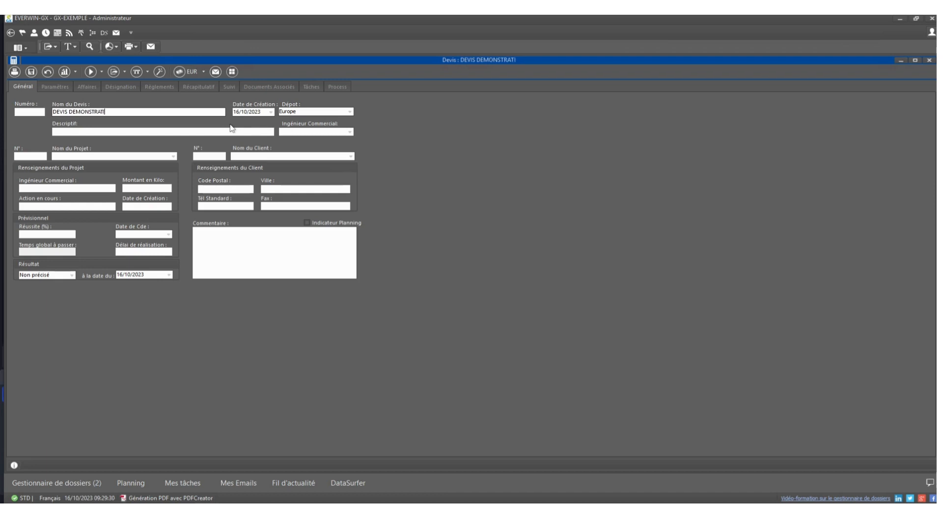
Step: Name the quote DEVIS DEMONSTRATION OCTOBRE 2023 and save it with the same text as its description
type("OCTOBRE 2023")
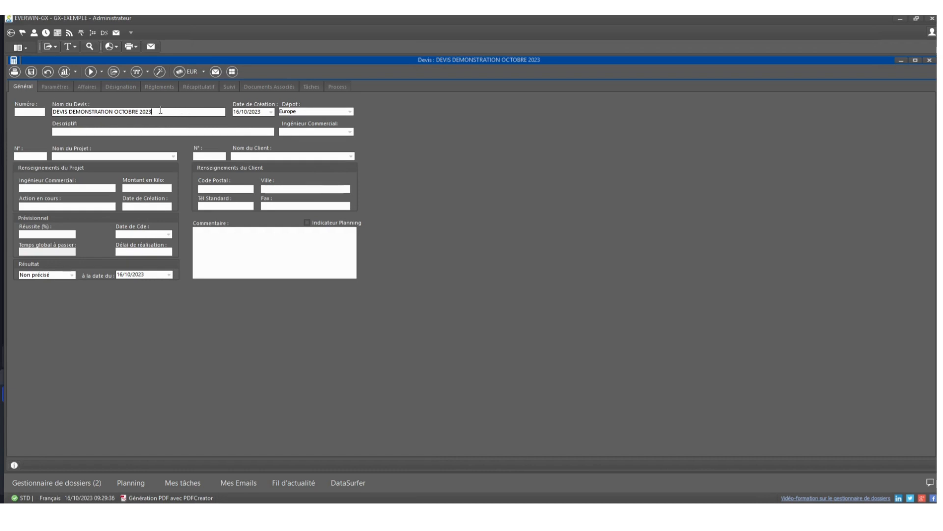
left_click_drag(160, 112, 39, 102)
key("ctrl+c")
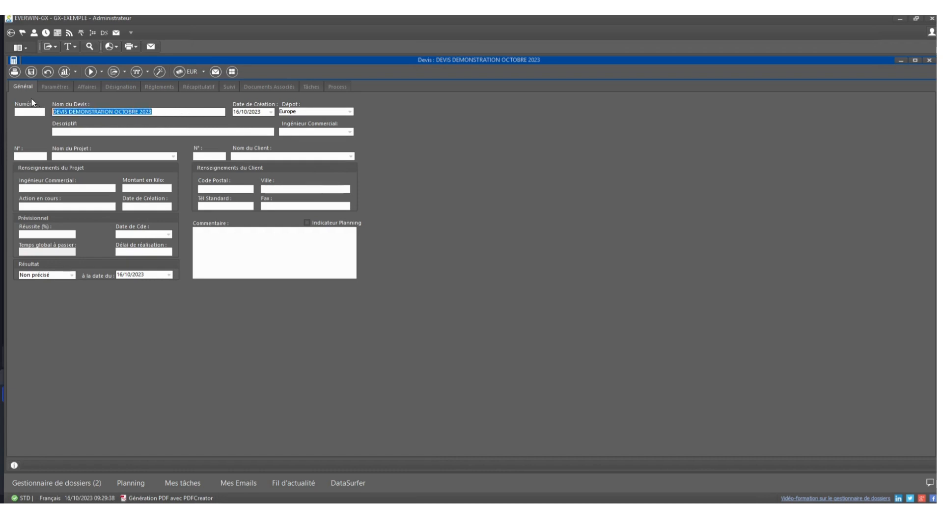
left_click(79, 131)
key("ctrl+v")
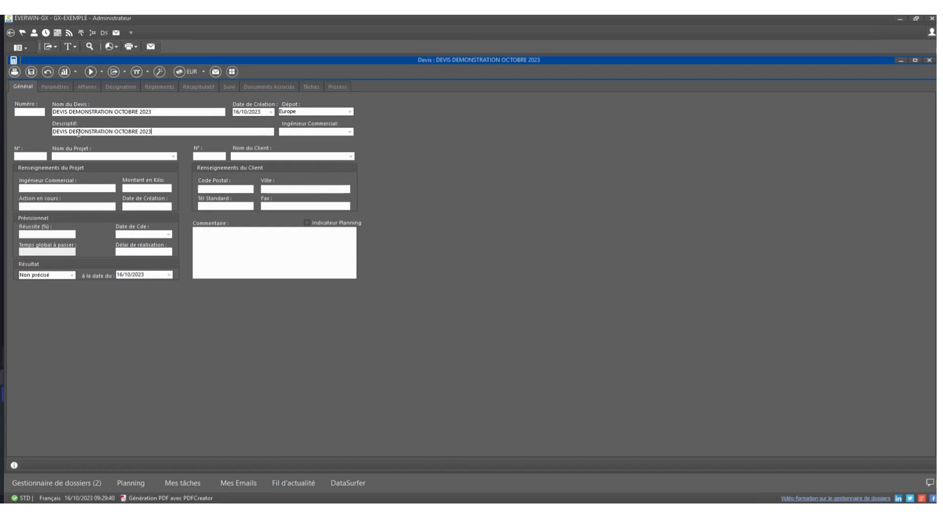
left_click(92, 186)
left_click(34, 73)
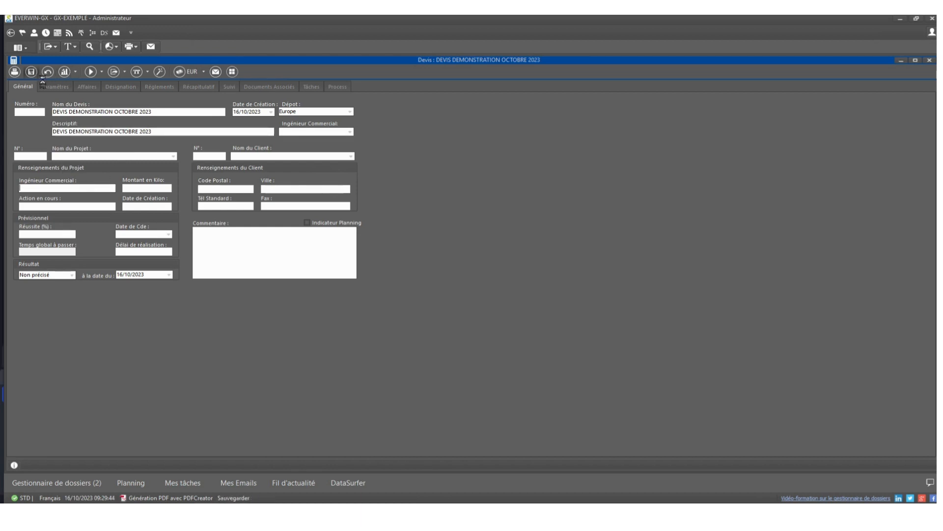
Step: Assign Atlantic Wave as the quote's client and save the record
left_click(351, 156)
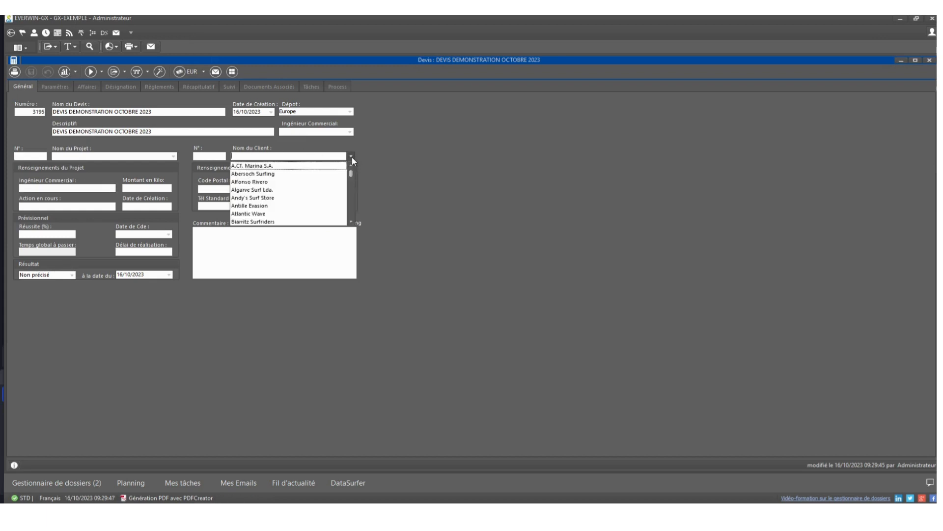
left_click(278, 214)
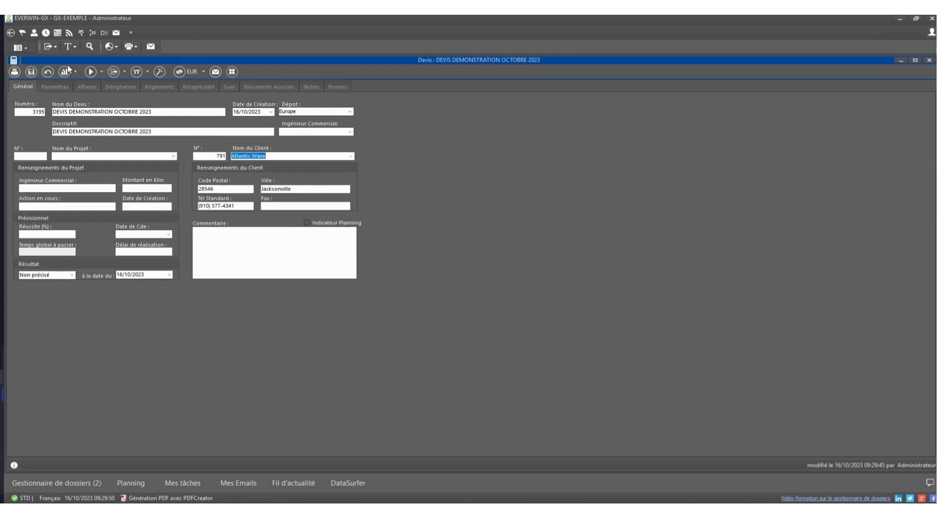
left_click(31, 72)
Step: Add a first chapter titled CHAPITRE 1 to the quote's designation
left_click(104, 87)
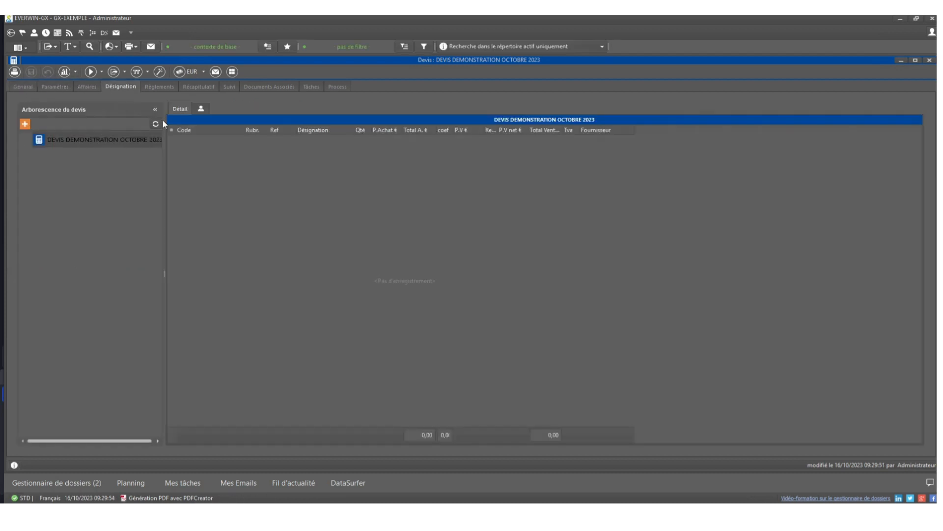
left_click(26, 124)
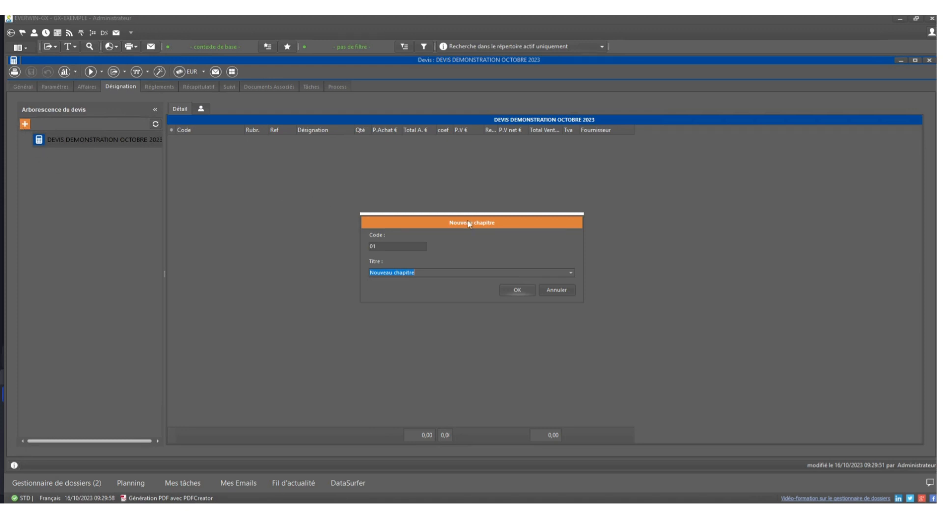
type("CHAPITRE : 01")
key("BackSpace")
key("BackSpace")
key("BackSpace")
key("BackSpace")
key("BackSpace")
key("BackSpace")
key("BackSpace")
key("BackSpace")
type("TRE")
left_click(522, 289)
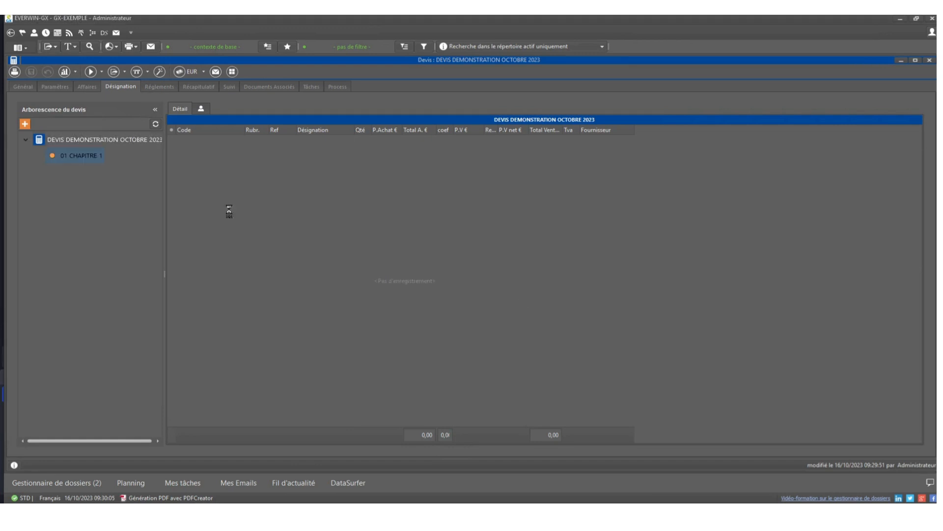
Step: Add the Heavy duty single board bag with reference 1501 as the first line of CHAPITRE 1
left_click(346, 147)
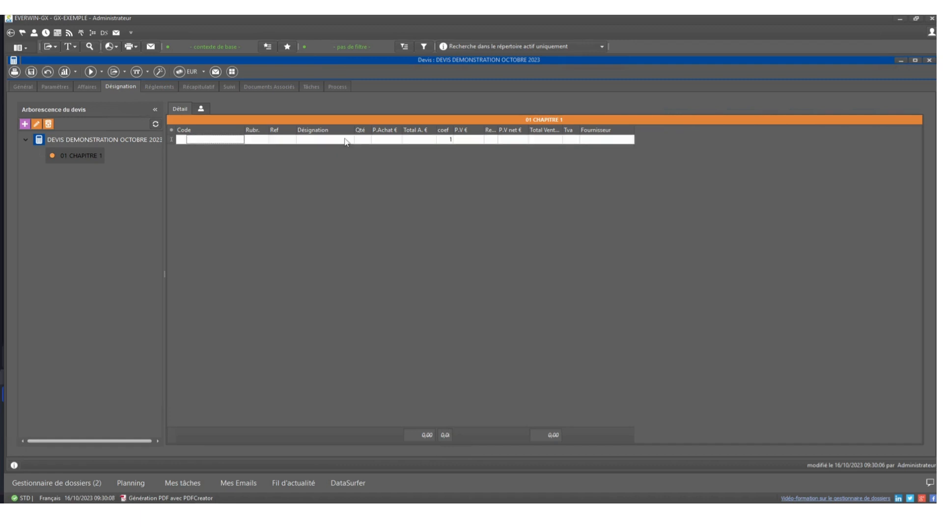
left_click(346, 139)
left_click(349, 140)
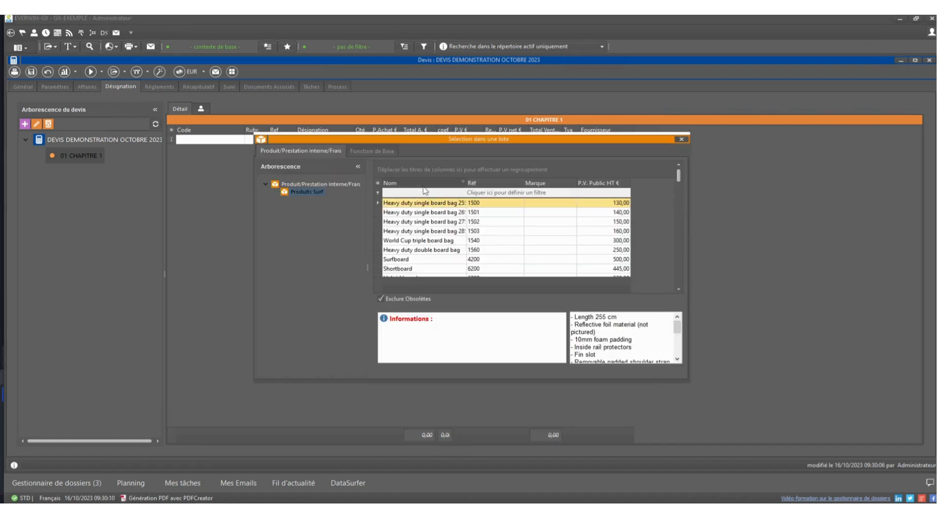
double_click(430, 213)
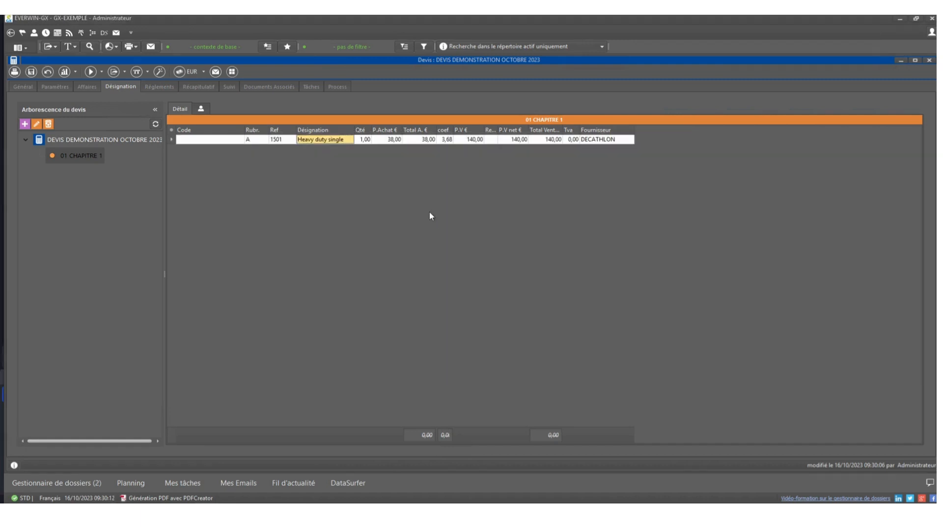
Step: Add the Surfboard product, reference 4200, as the second line of CHAPITRE 1
left_click(423, 195)
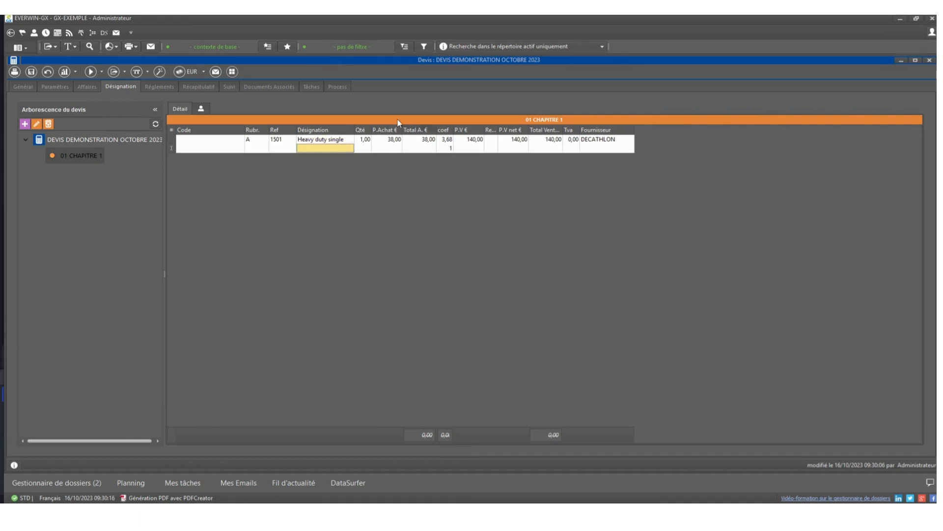
left_click(351, 151)
left_click(350, 148)
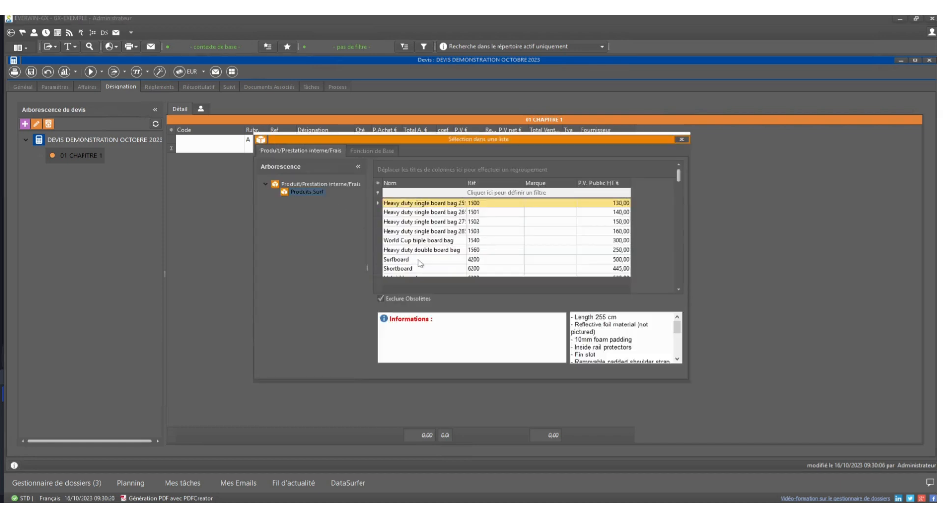
double_click(419, 263)
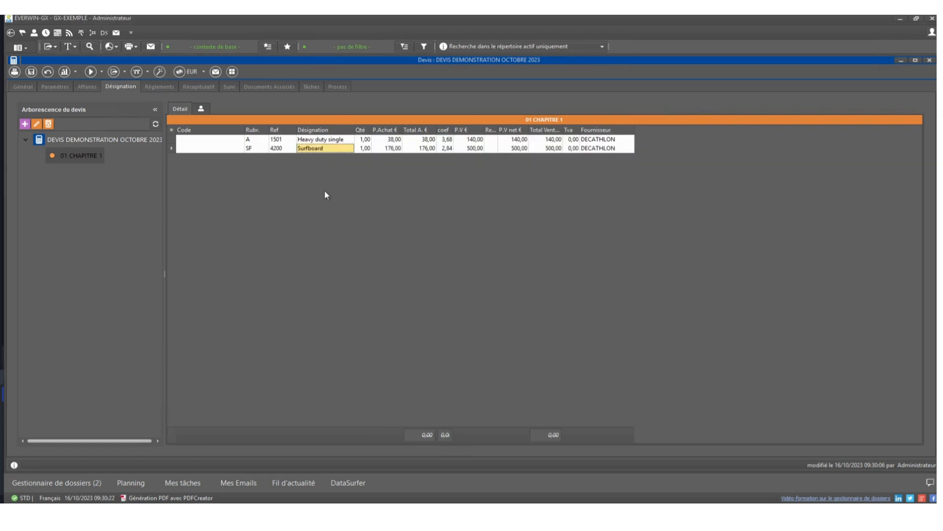
Step: Add the base function Planche à voile gonflable (P895/74) as the third line of CHAPITRE 1 and review its components
left_click(346, 157)
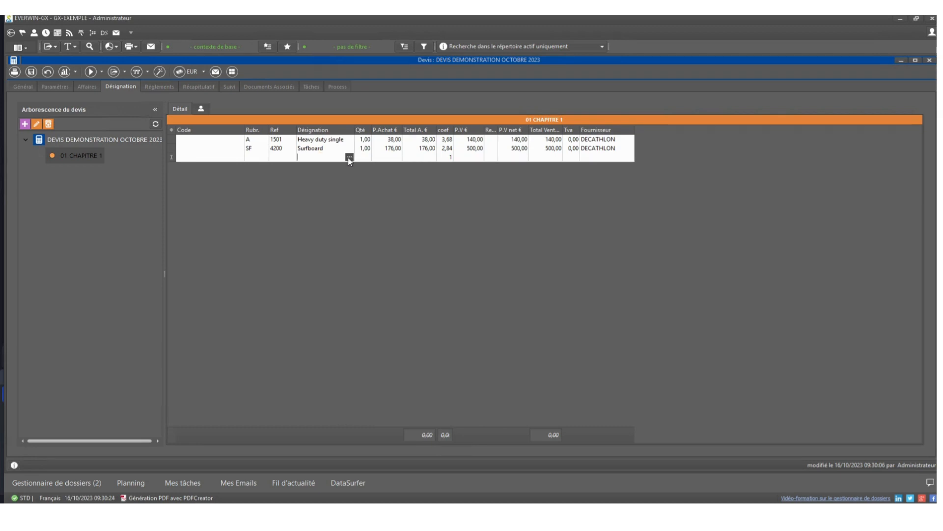
left_click(349, 157)
left_click(372, 153)
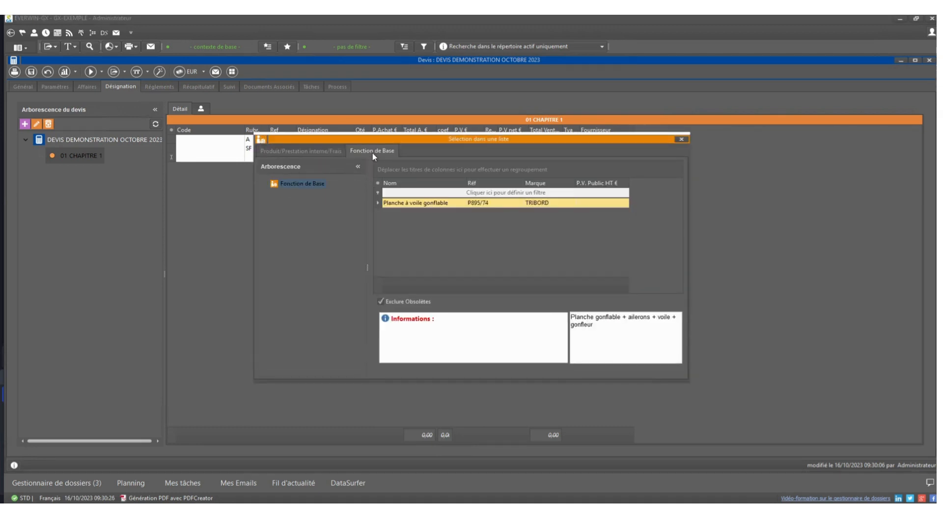
double_click(395, 205)
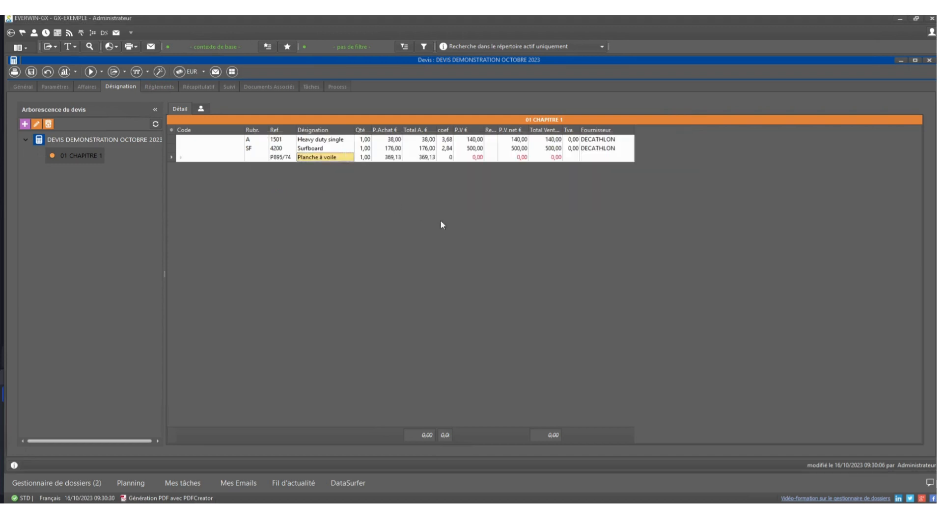
left_click(181, 157)
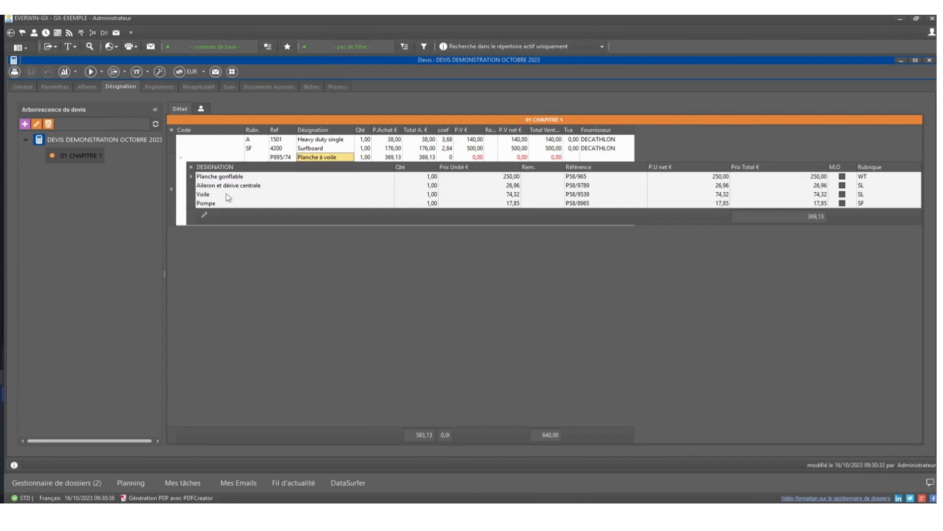
left_click(181, 158)
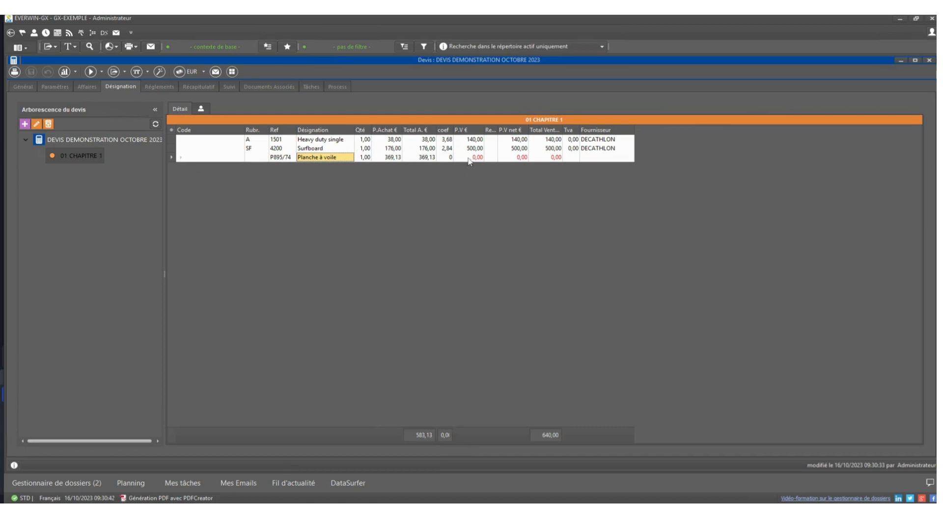
Step: Set the coefficient of the Planche à voile line to 1,2 and save the quote
left_click(448, 159)
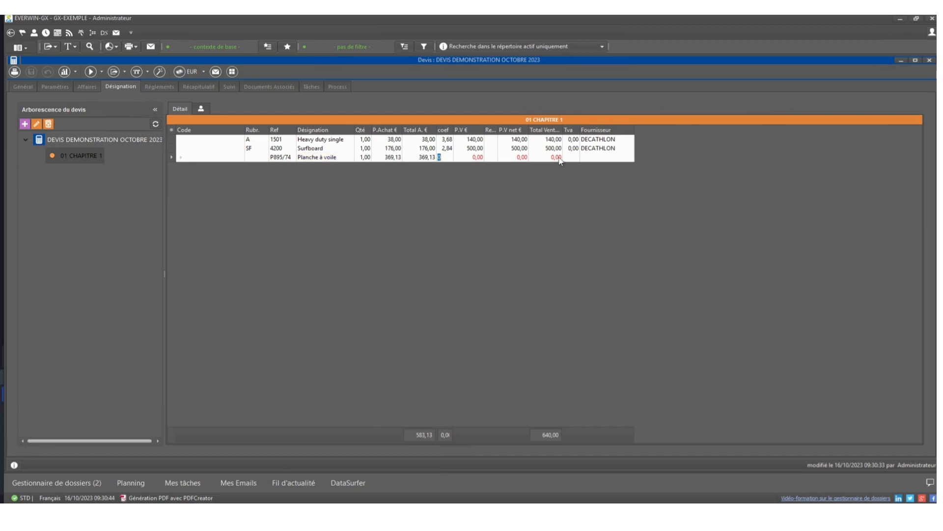
type("1,2")
key("Tab")
key("Down")
left_click(32, 72)
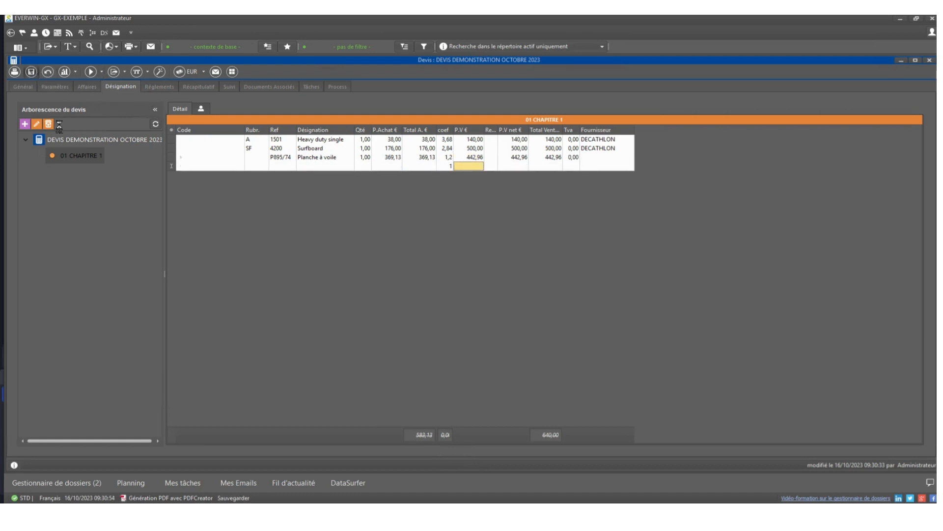
Step: Add a second chapter titled CHAPITRE 2 at the quote's root level
left_click(64, 142)
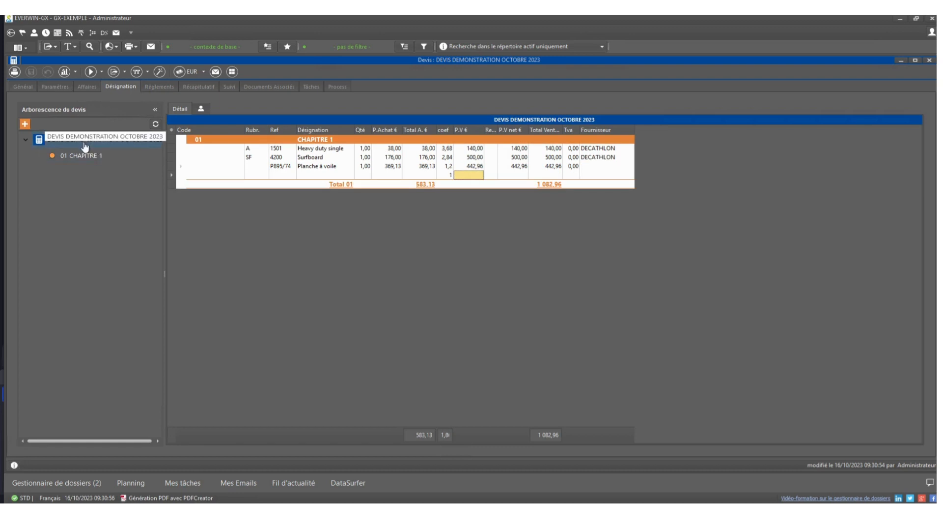
left_click(24, 124)
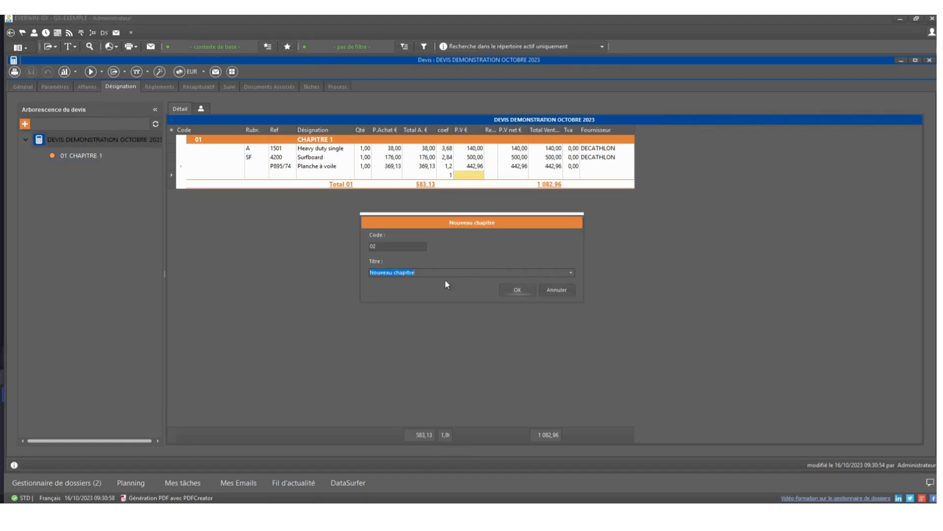
type("CHA")
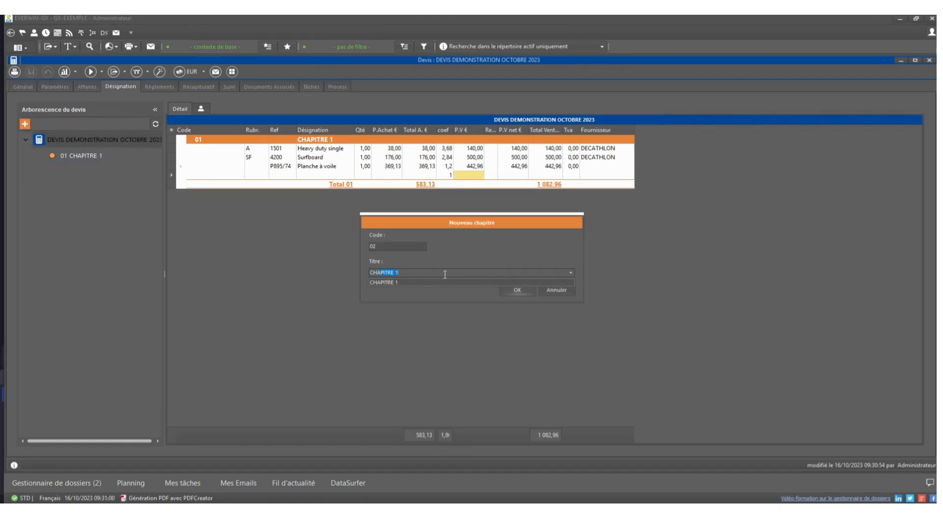
type("PITRE 2")
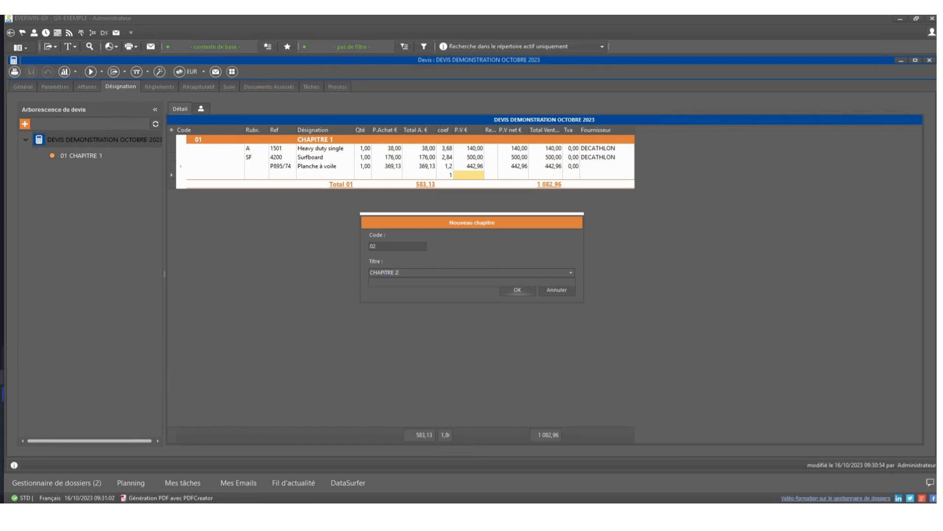
left_click(517, 290)
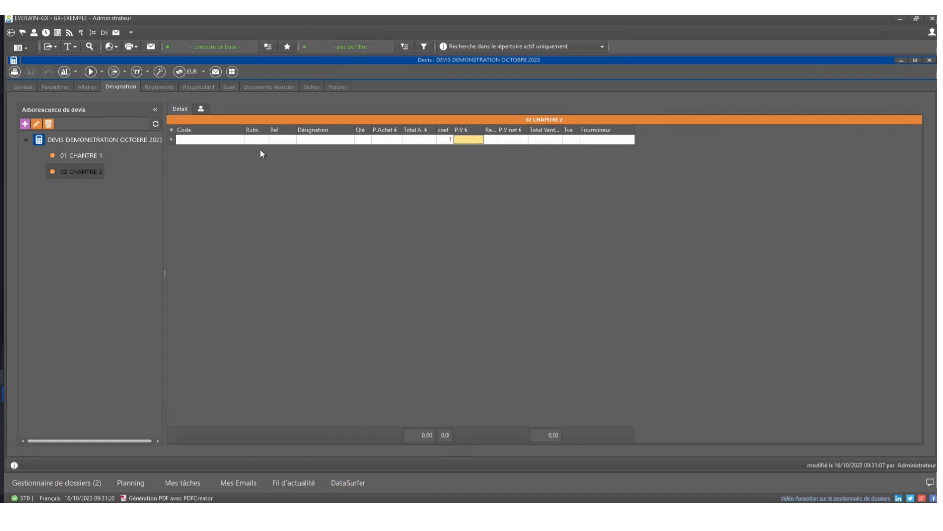
Step: Enter an ETUDES line in CHAPITRE 2 with quantity 1 and a purchase price of 500 €
left_click(321, 141)
type("ETUDES")
type("1")
key("Tab")
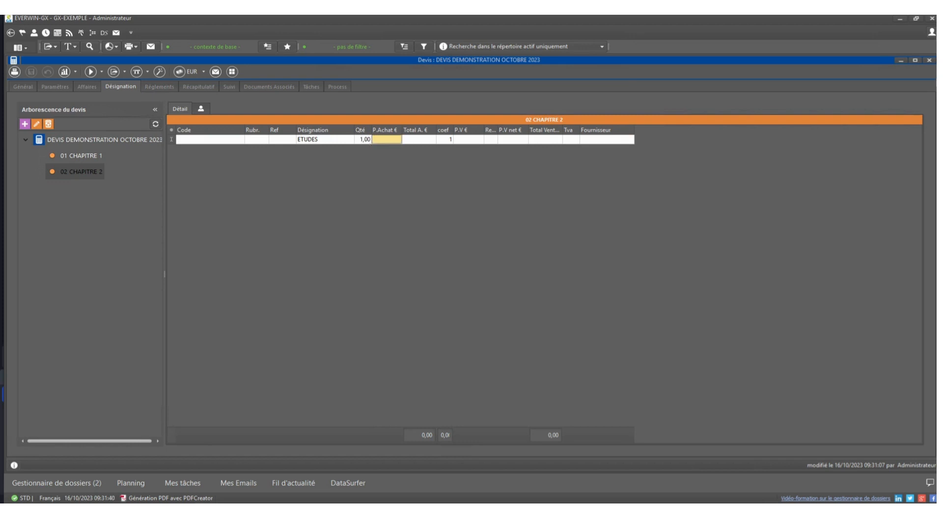
type("500")
key("Tab")
Step: Give the ETUDES line a selling price of 990 € with a 10% discount, and save the quote
key("Tab")
key("Tab")
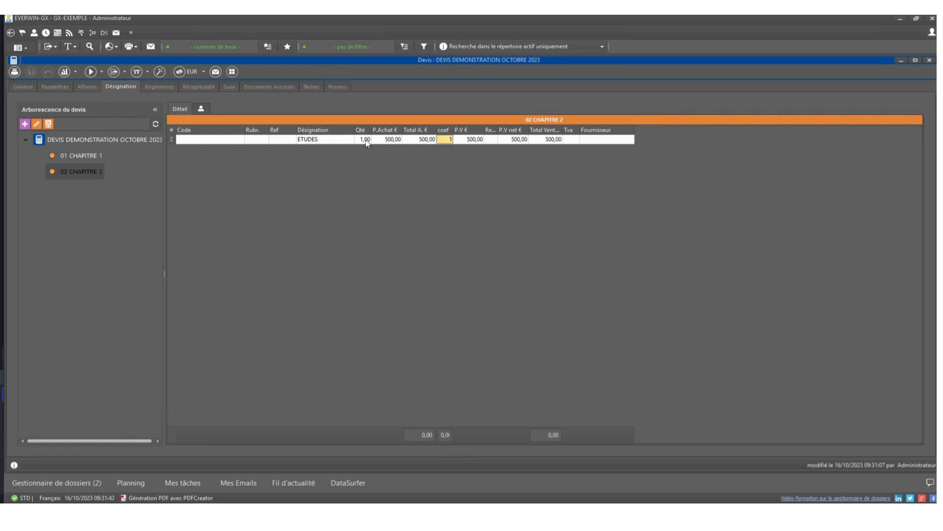
type("1500")
key("BackSpace")
key("BackSpace")
key("BackSpace")
key("BackSpace")
type("990")
key("Tab")
type("10")
key("Return")
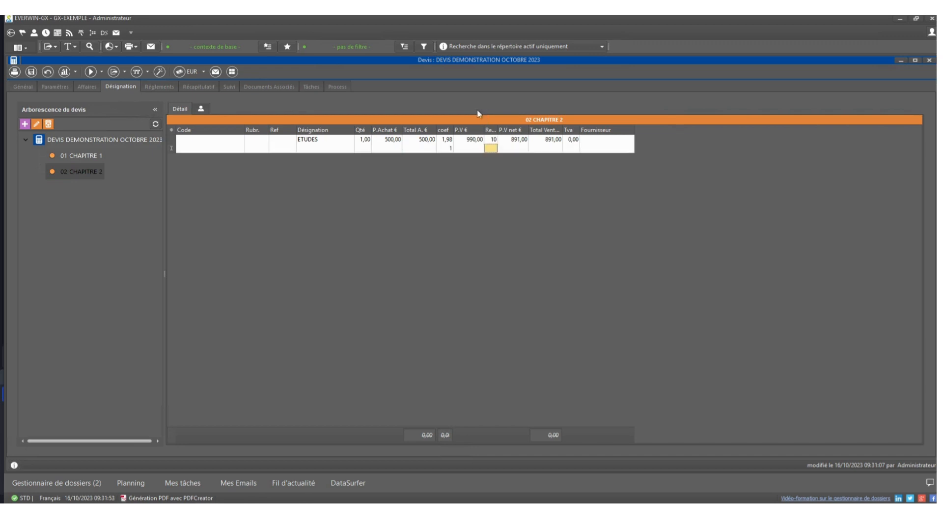
left_click(31, 72)
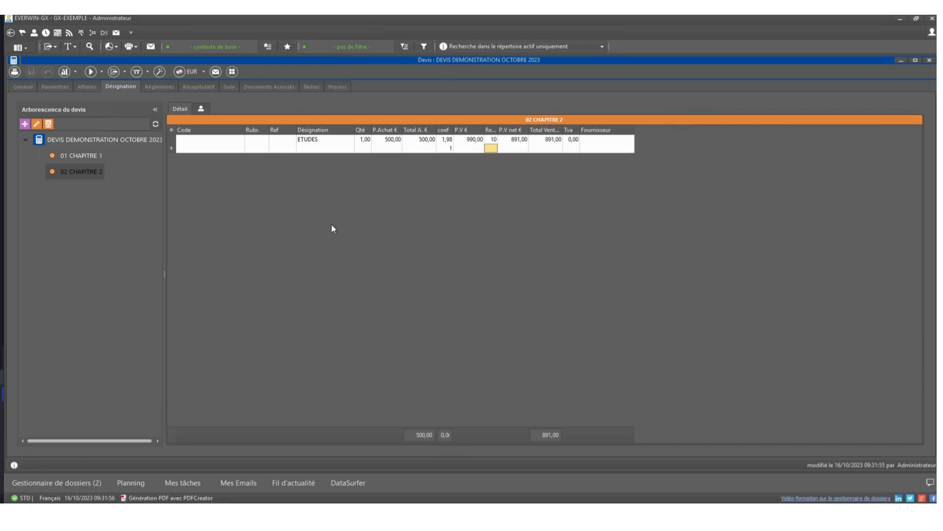
Step: Generate the quote's print preview, enlarge it to full screen and review the chapters, line prices and totals
left_click(16, 69)
left_click(435, 326)
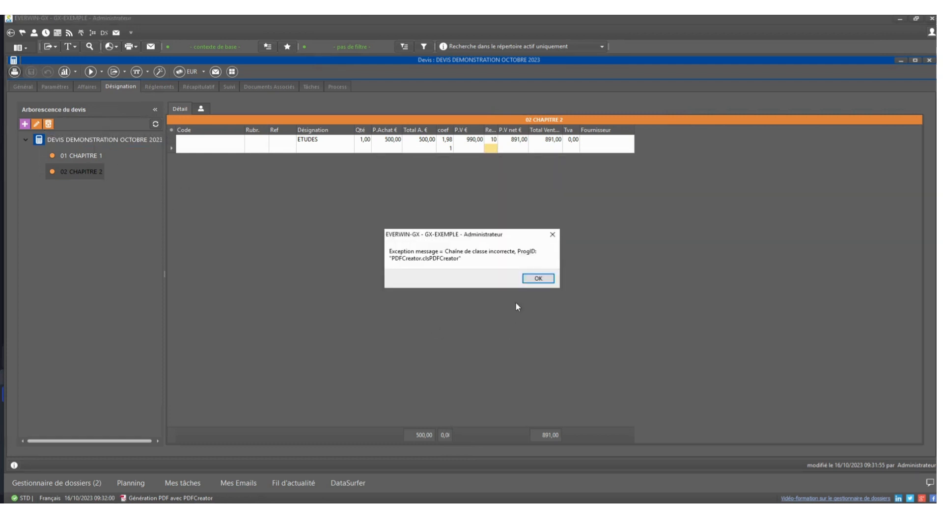
left_click(538, 278)
left_click(531, 296)
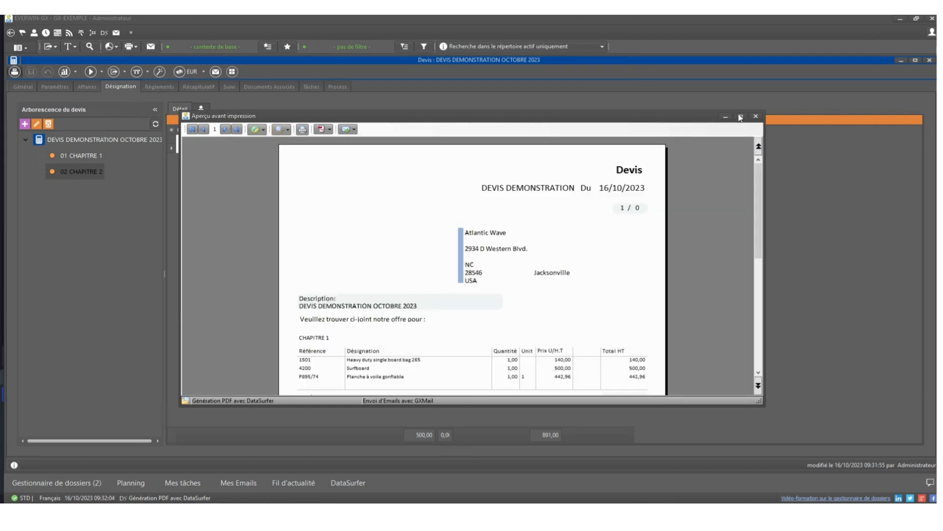
left_click(741, 117)
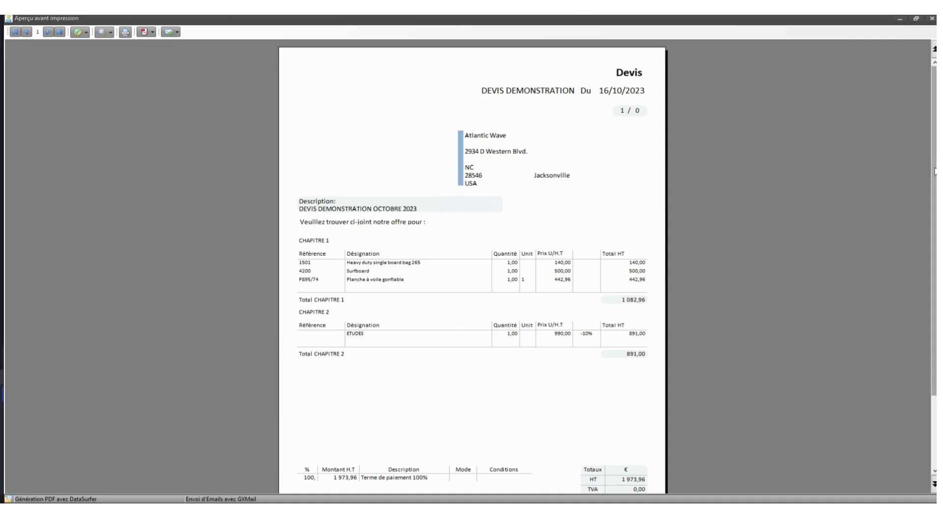
scroll(935, 256, "down", 3)
scroll(935, 256, "up", 3)
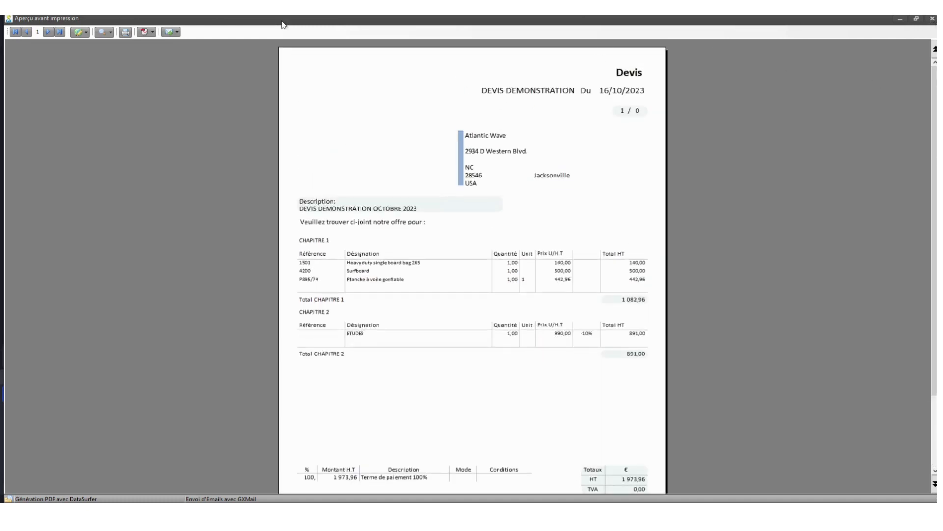
Step: Close the print preview and set the quote's result to Gagné in its general information
left_click(932, 20)
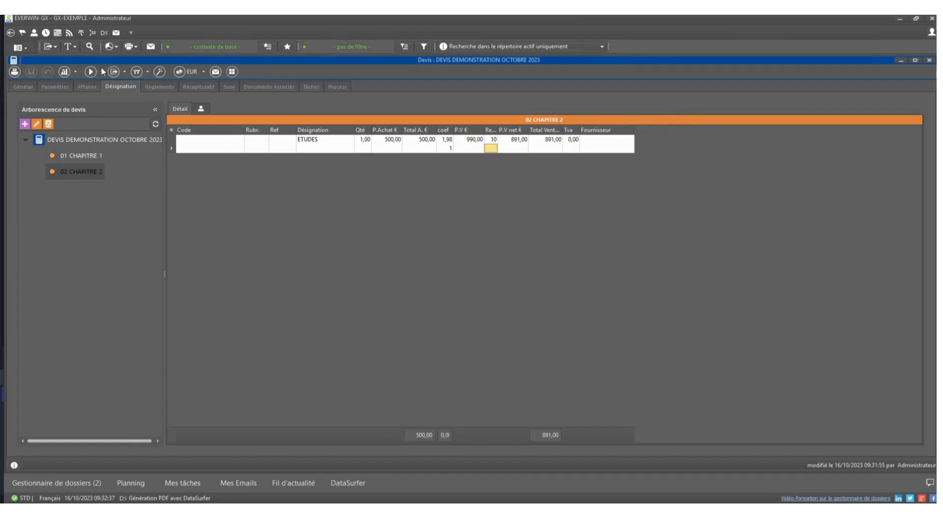
left_click(25, 89)
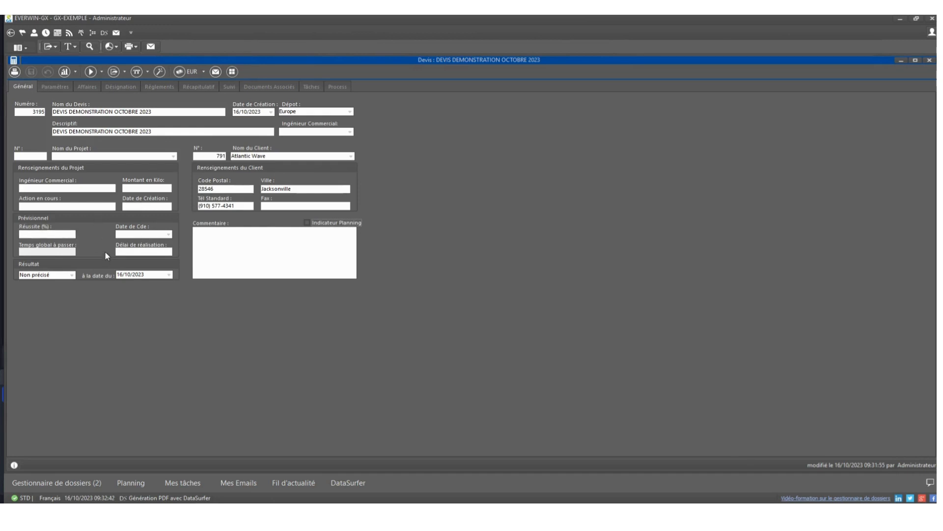
left_click(73, 274)
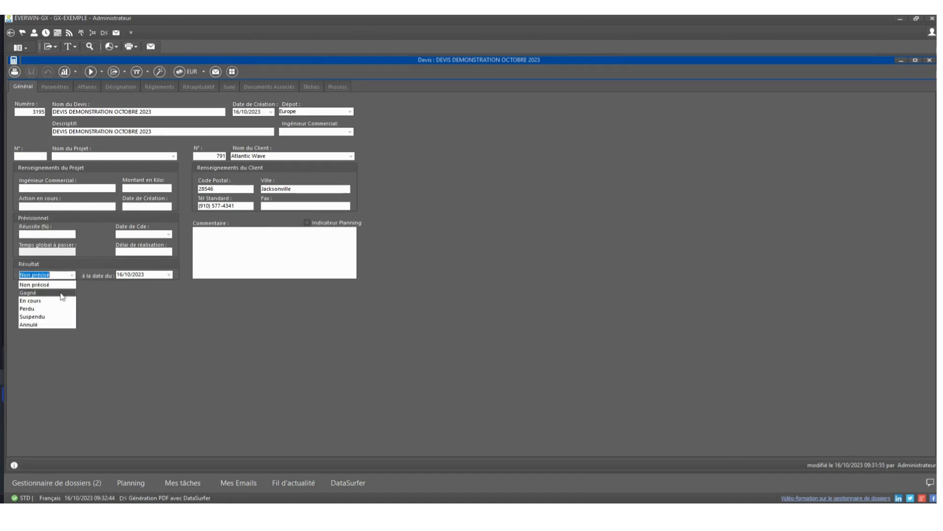
left_click(68, 293)
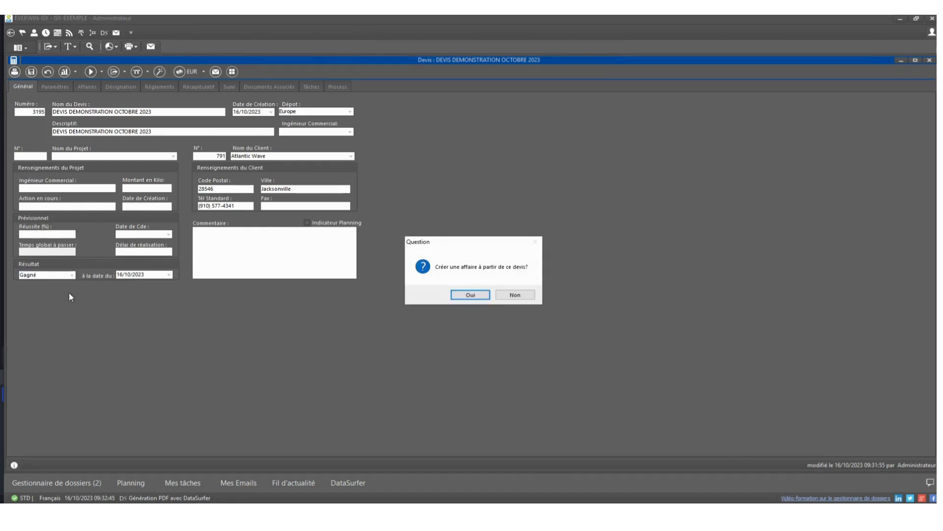
Step: Create an affaire from the quote, file it in the root Affaires folder, and view its linked quotes
left_click(457, 295)
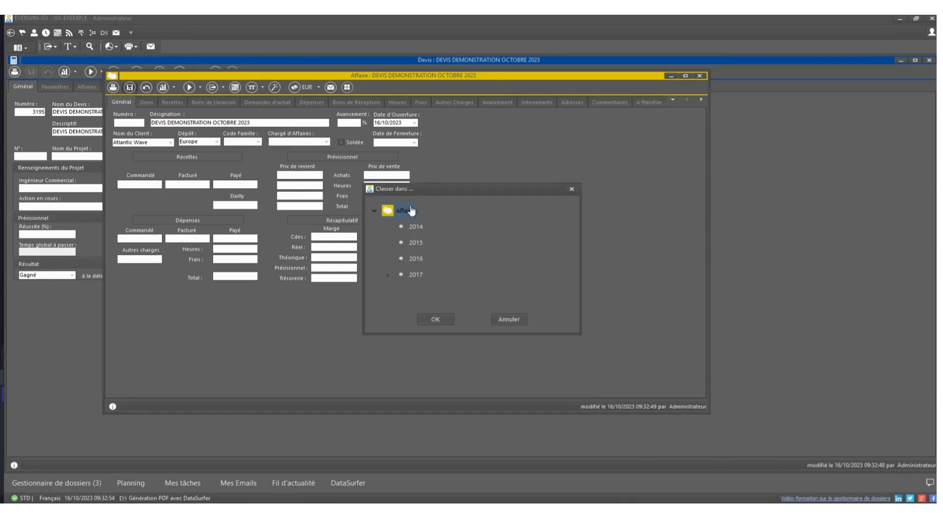
left_click(429, 318)
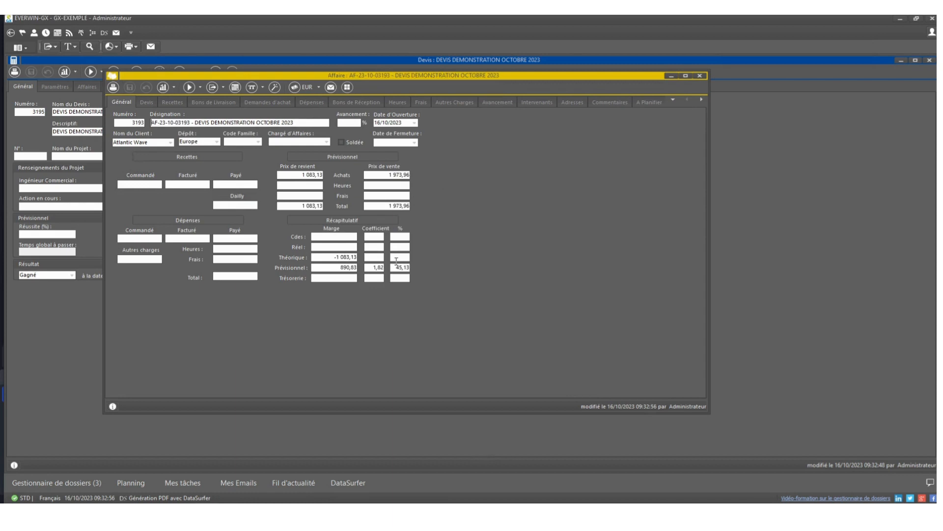
left_click(145, 102)
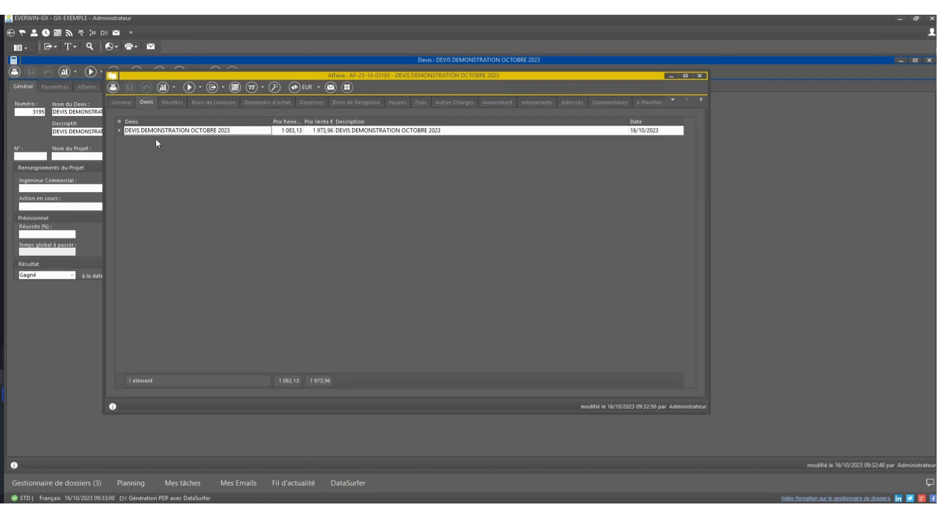
Step: Start a new customer order from the affaire's Recettes
left_click(169, 103)
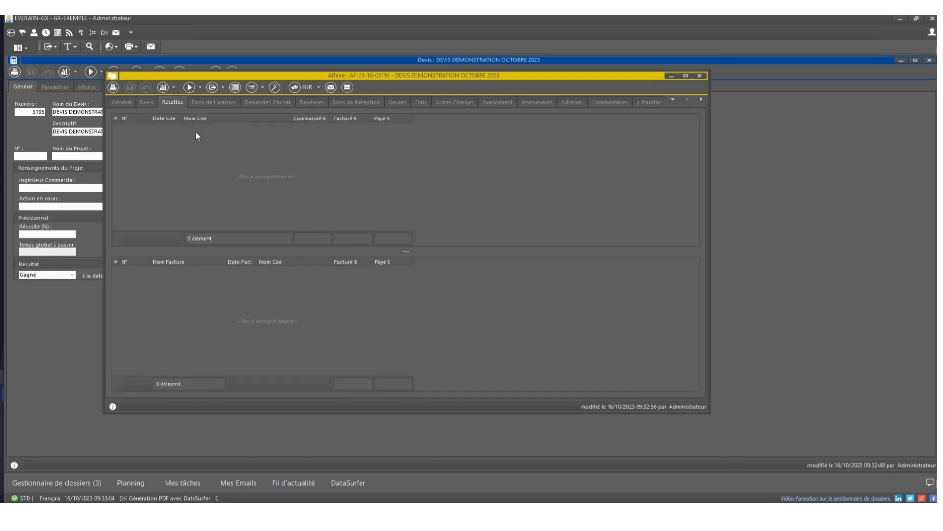
right_click(196, 133)
left_click(226, 141)
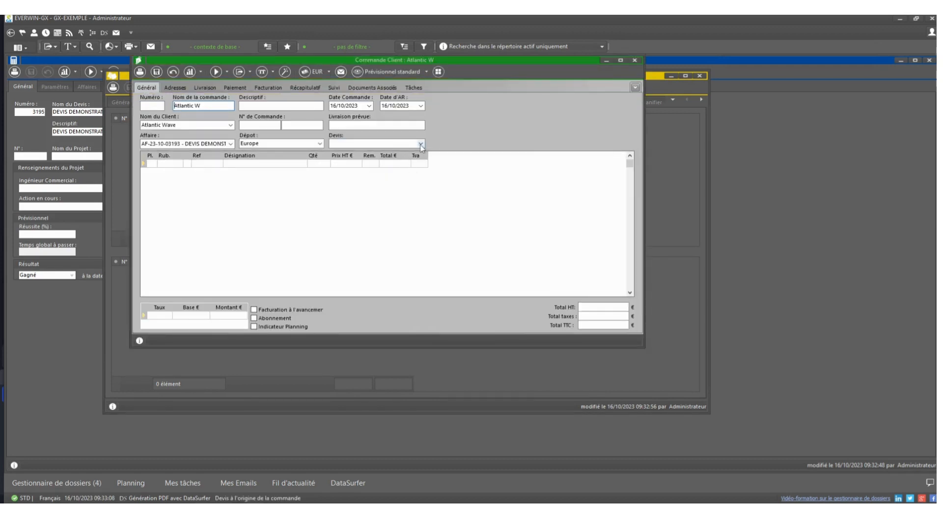
Step: Link the order to the quote DEVIS DEMONSTRATION OCTOBRE 2023, import its lines with the En détail method, and save the order
left_click(422, 144)
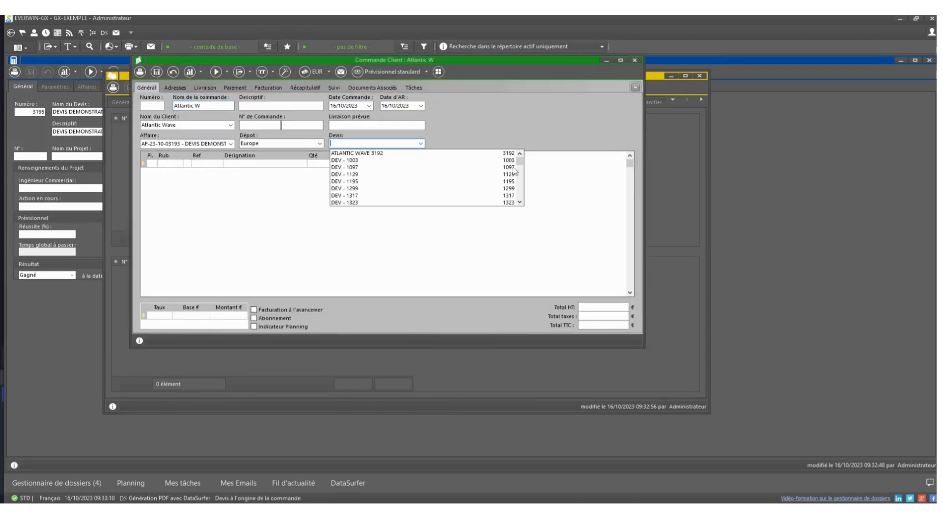
left_click_drag(519, 161, 518, 219)
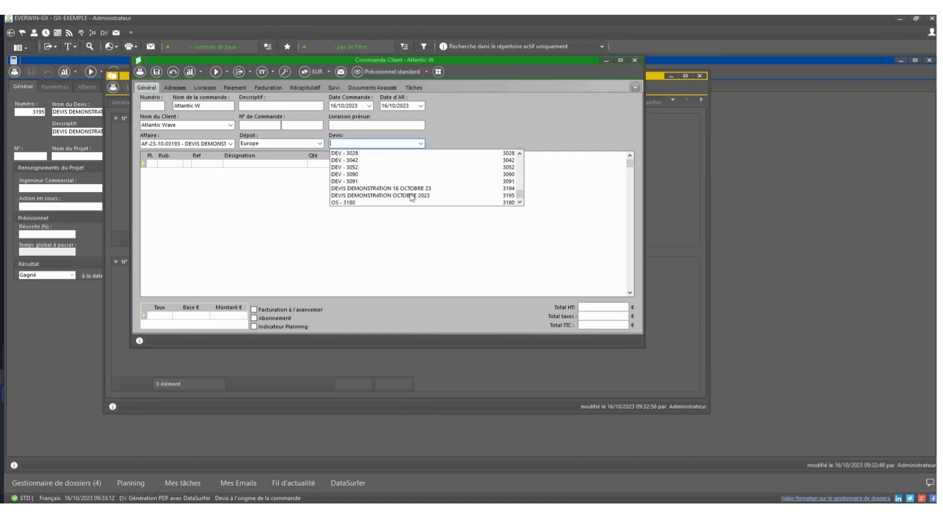
left_click(415, 196)
left_click(427, 258)
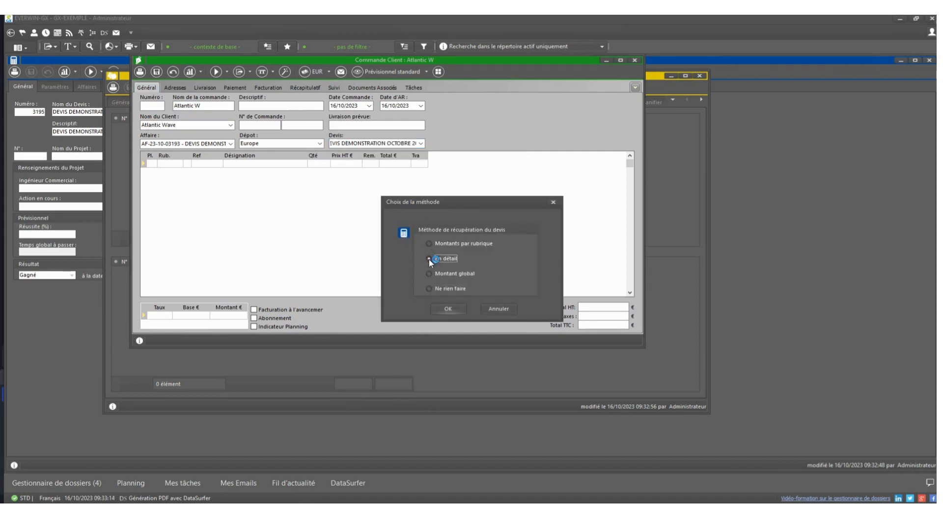
left_click(447, 309)
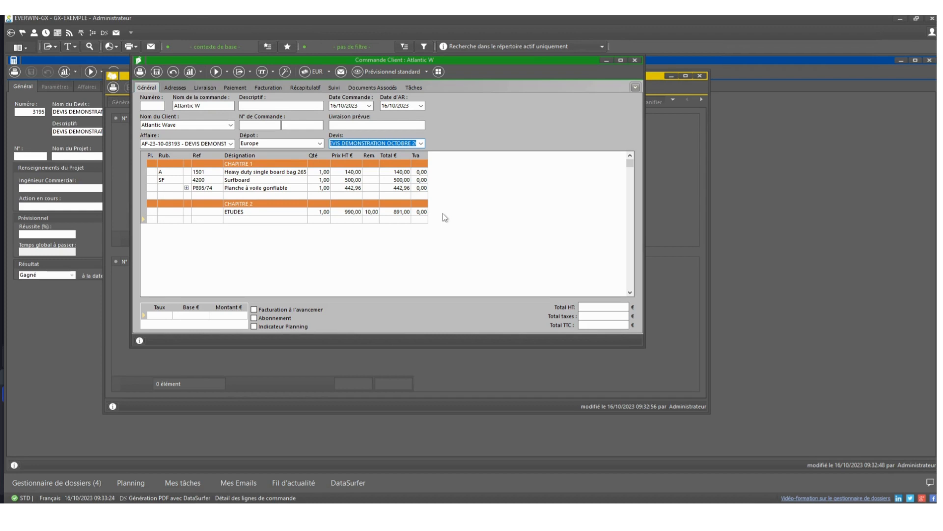
left_click(446, 323)
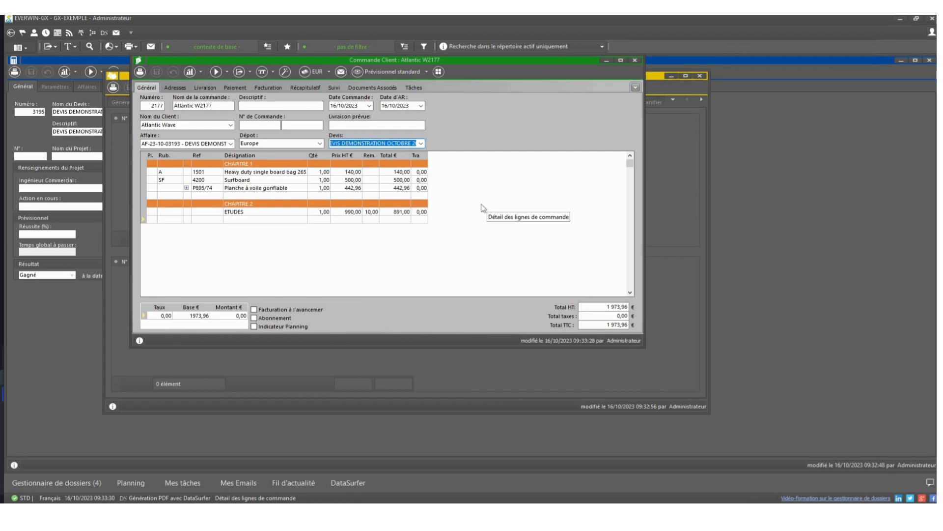
Step: Try to delete the 100% payment term from the order's forecast payment lines
left_click(234, 87)
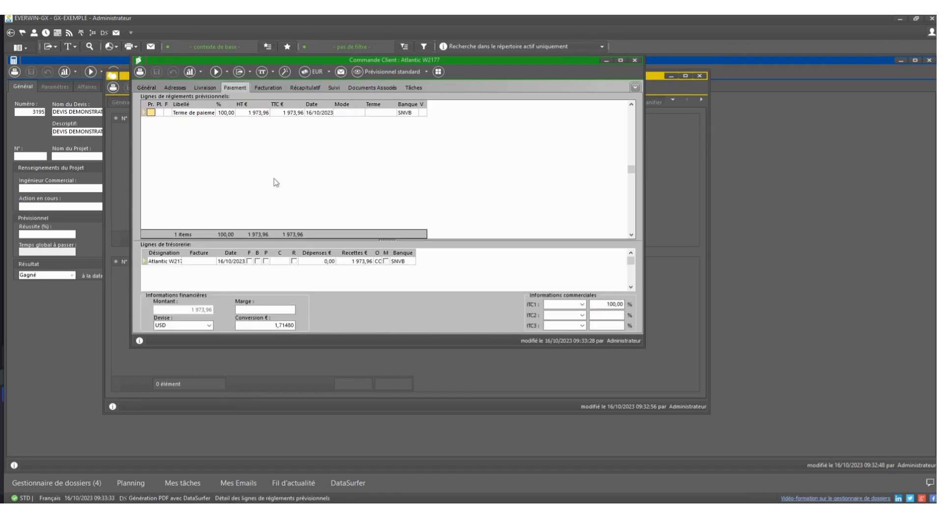
left_click(144, 113)
key("Delete")
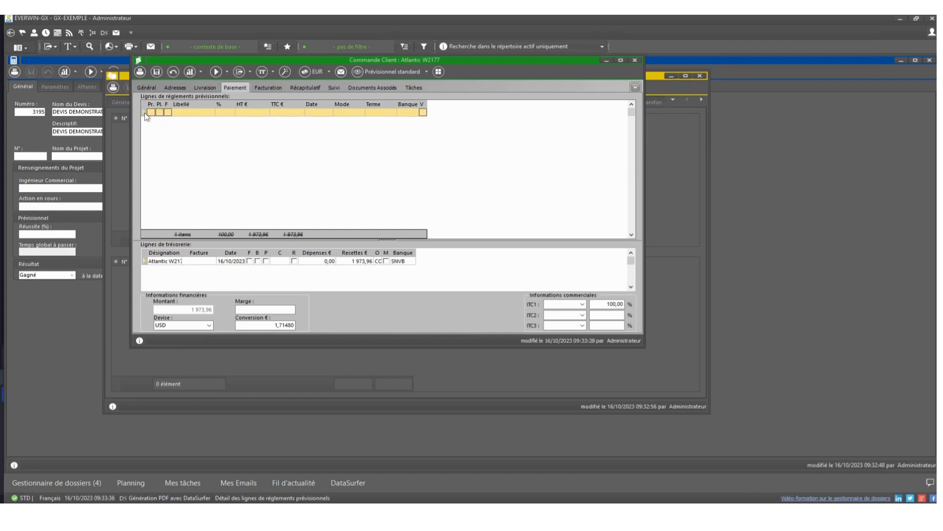
Step: Switch the order to Prévisionnel graphique and schedule 100% billing of Heavy duty single board bag 265 and Surfboard in 12/2023
left_click(427, 71)
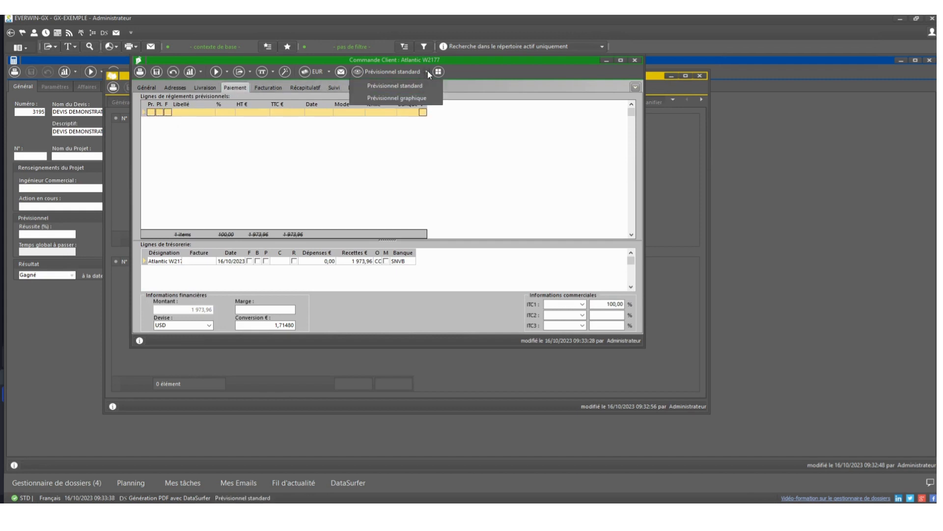
left_click(397, 98)
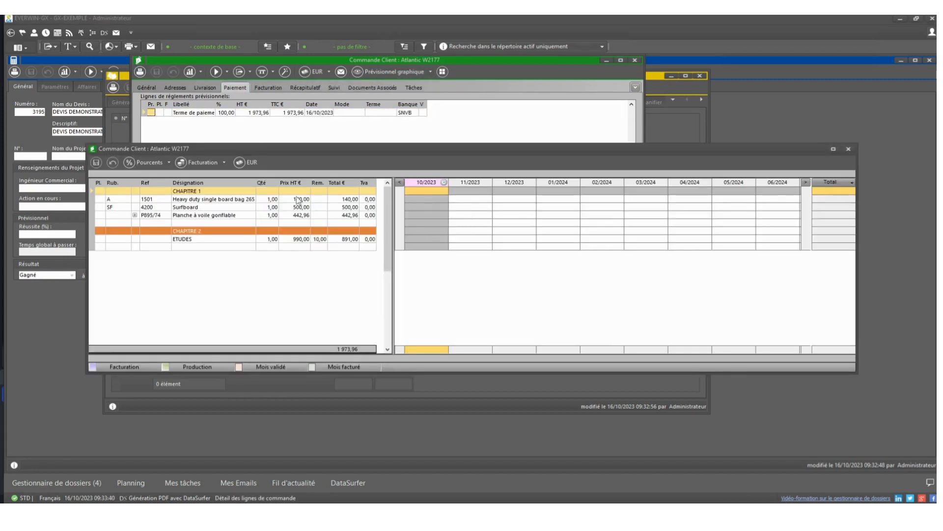
left_click(504, 192)
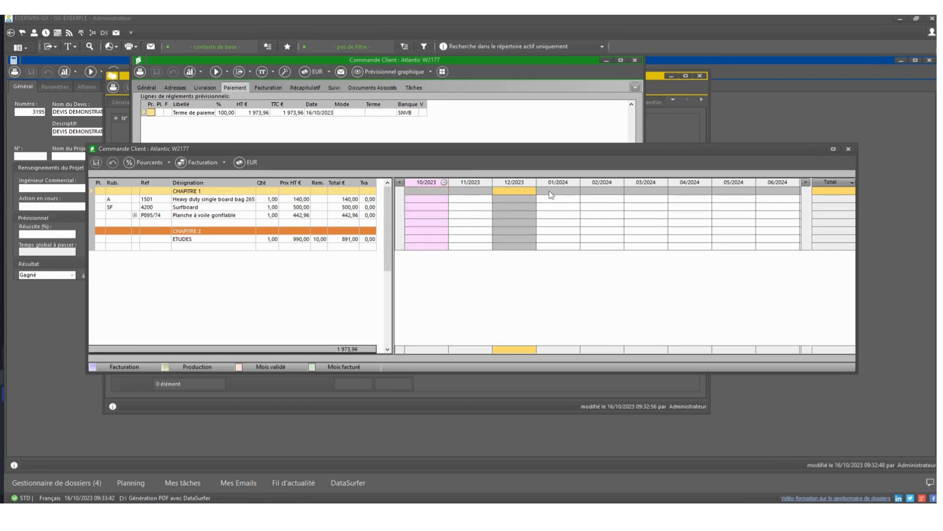
left_click(515, 199)
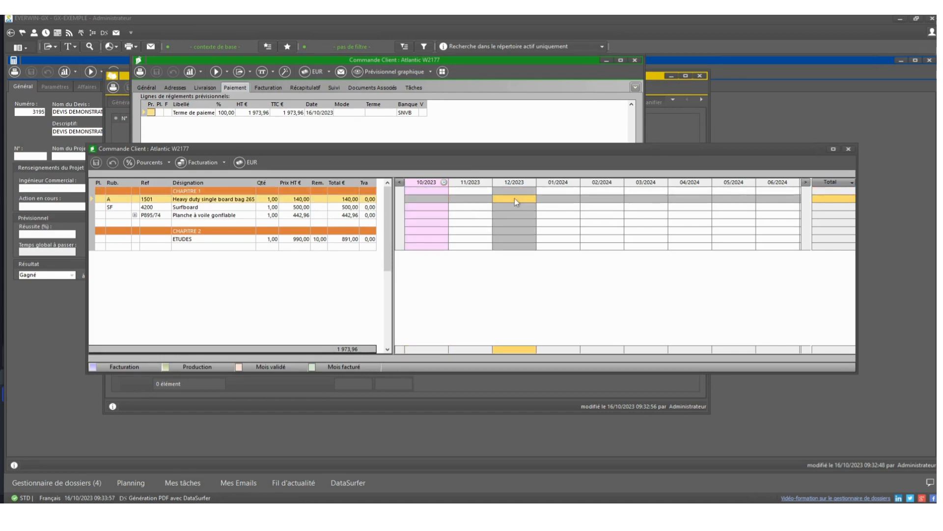
type("100")
key("Return")
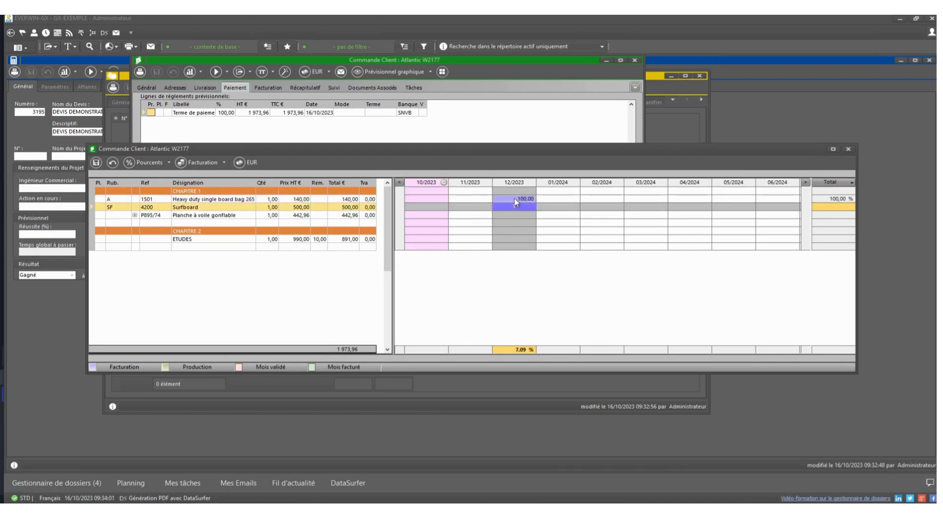
type("100")
key("Return")
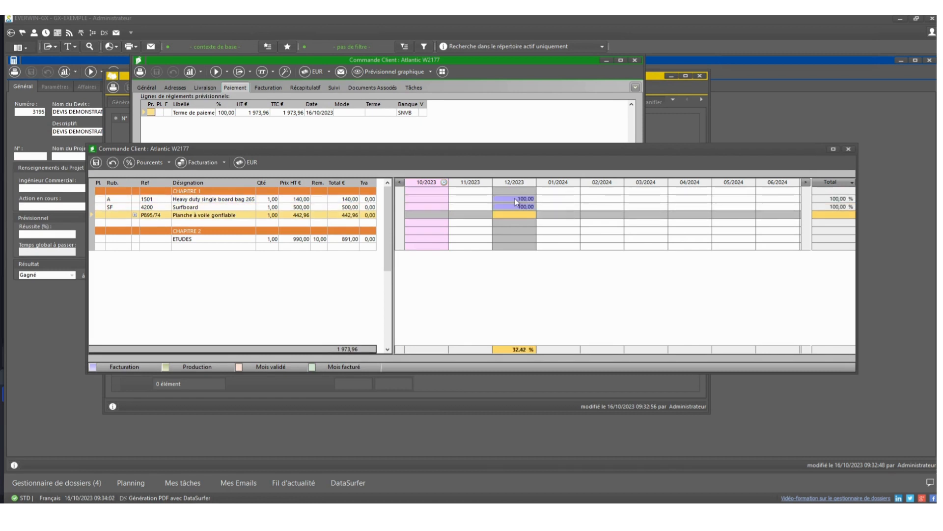
Step: Schedule 100% billing of Planche à voile gonflable in 01/2024 and of ETUDES in 02/2024
left_click(553, 218)
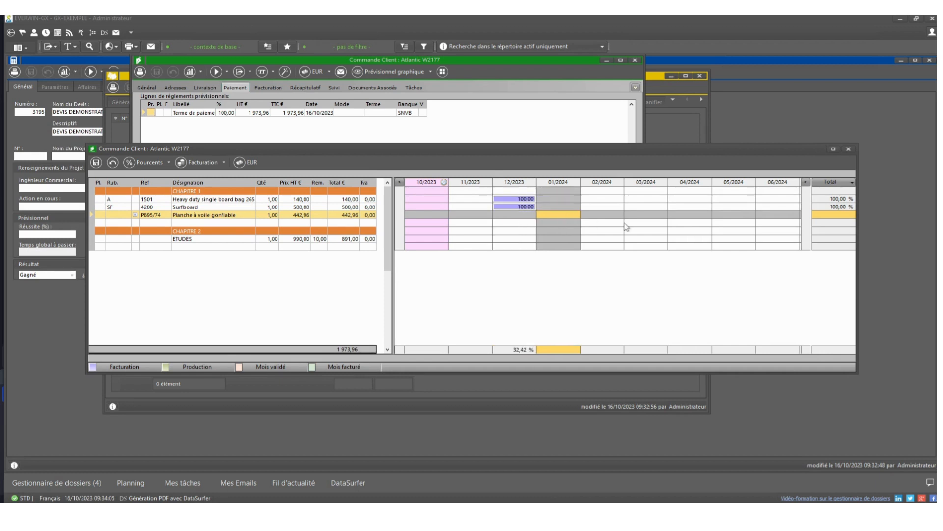
type("100")
left_click(614, 223)
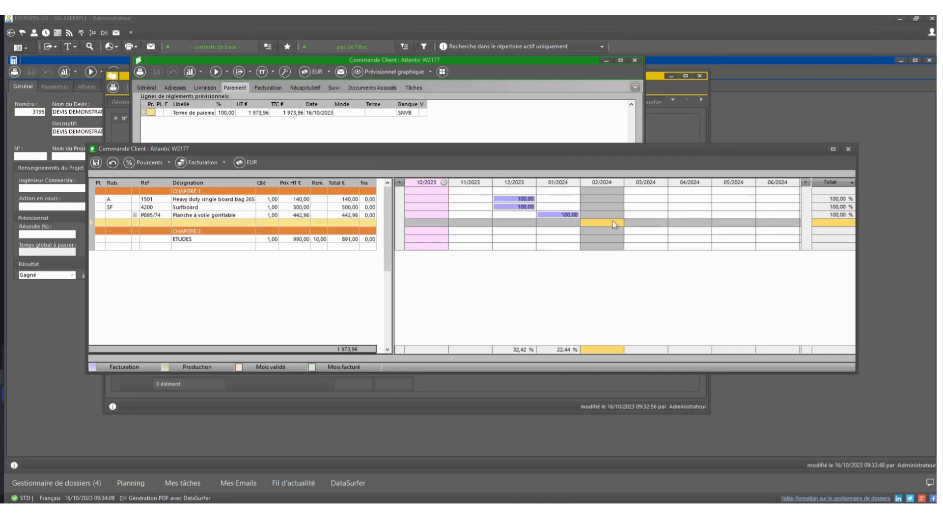
left_click(614, 237)
type("100")
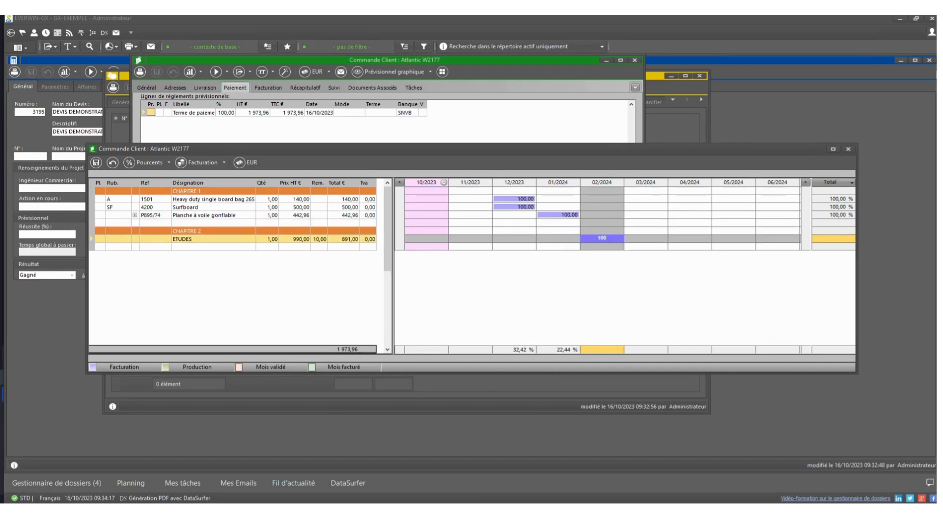
key("Return")
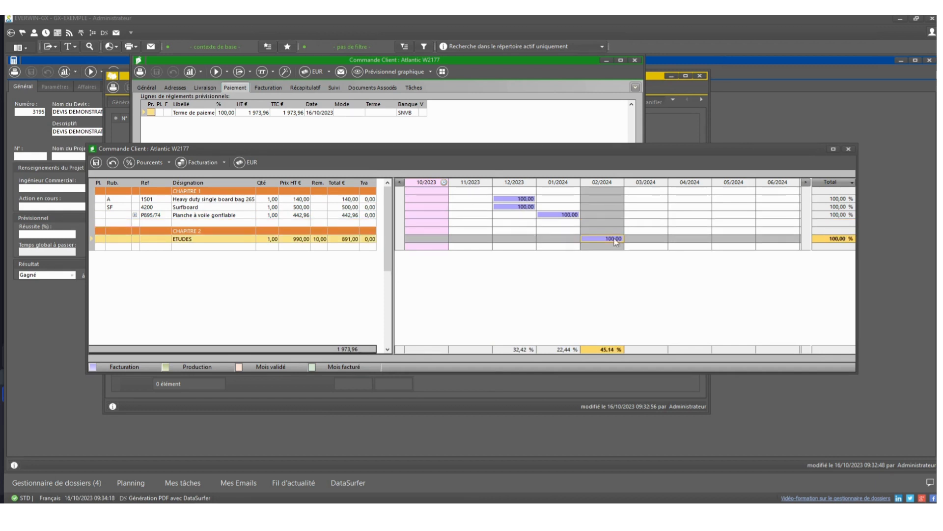
Step: Reschedule the ETUDES billing as 50% in 03/2024 and 50% in 04/2024, and save the forecast
left_click_drag(615, 241, 712, 237)
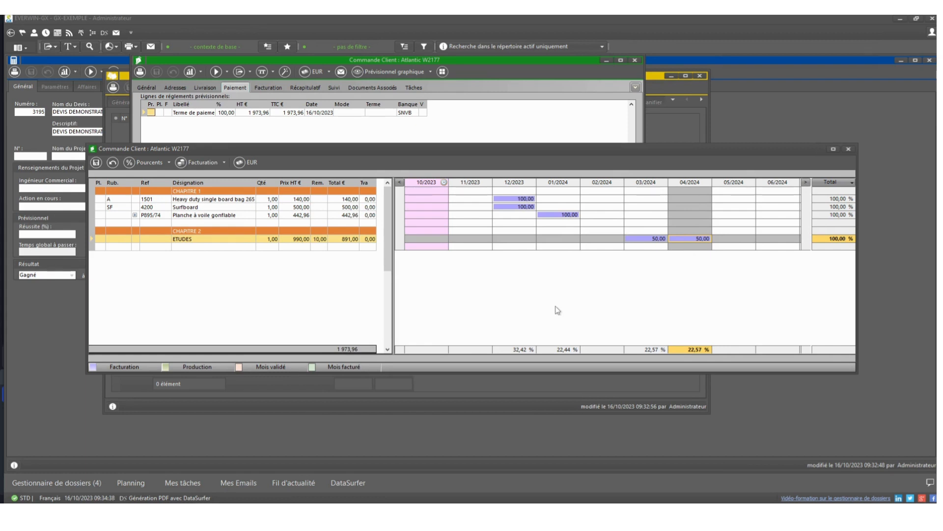
left_click(108, 166)
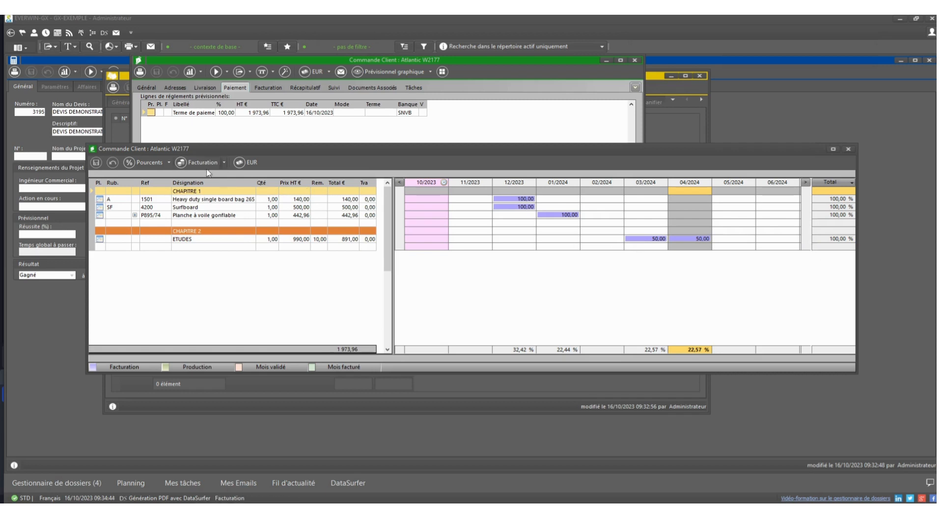
Step: Display the billing forecast as amounts (Montants) instead of percentages, and close the graphical forecast
left_click(853, 182)
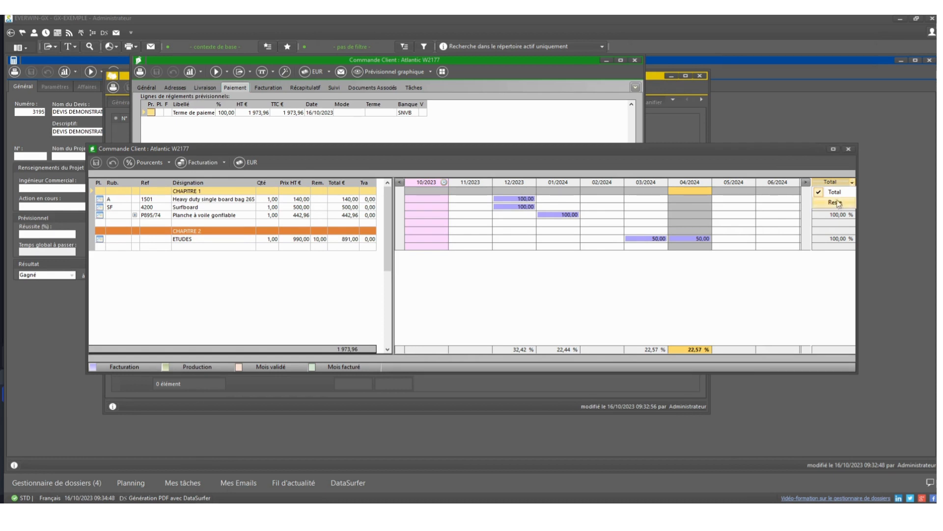
left_click(835, 202)
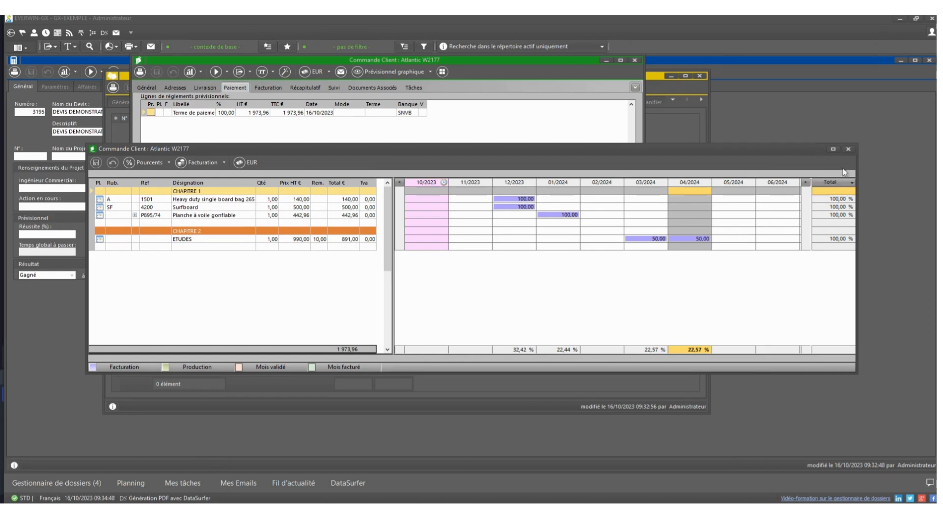
left_click(169, 163)
left_click(151, 189)
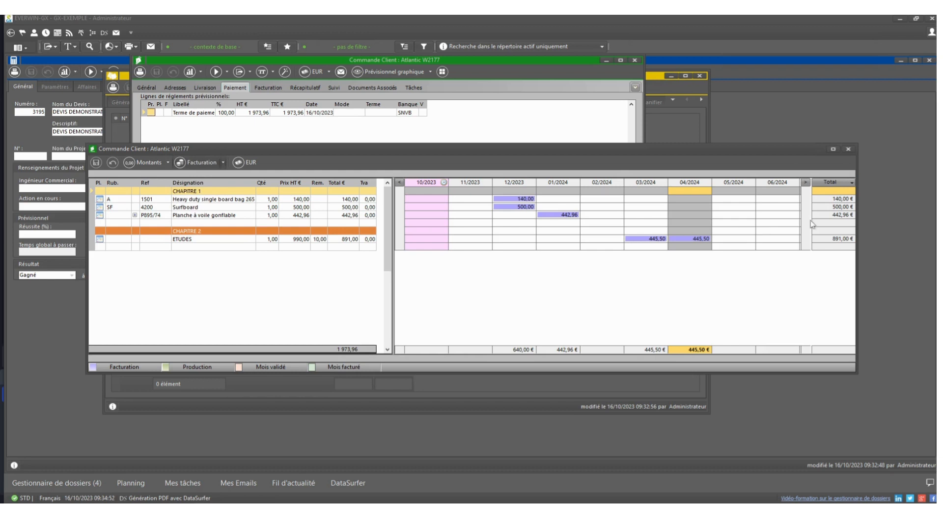
left_click(849, 148)
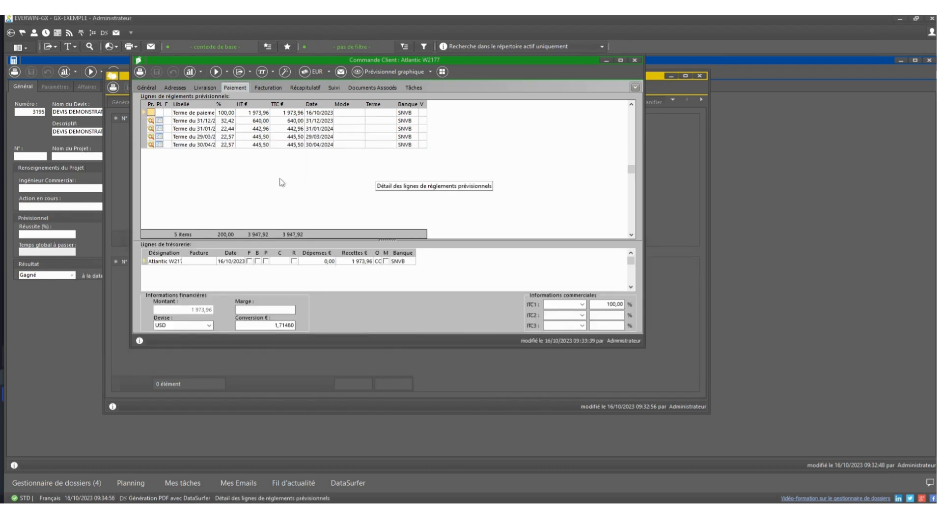
Step: Create a customer invoice from the forecast payment term of 31/12/2023 and save it
right_click(179, 122)
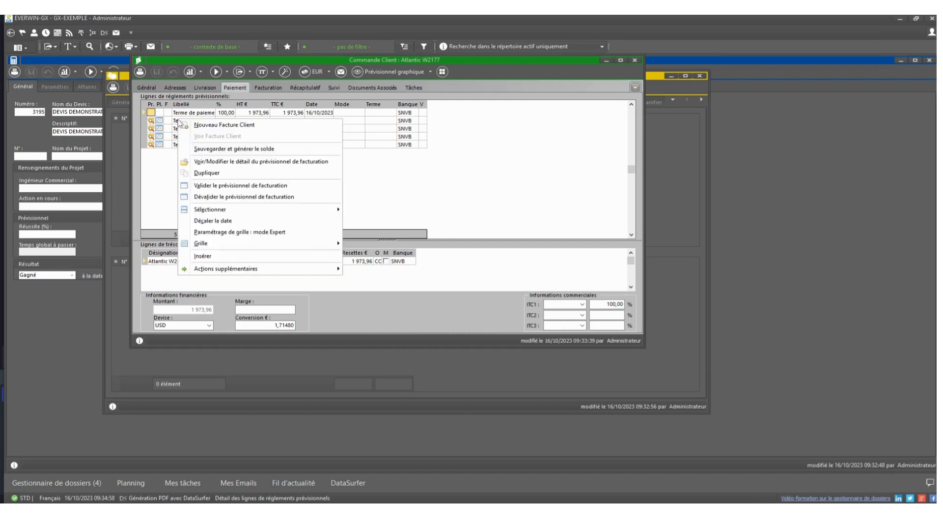
left_click(233, 127)
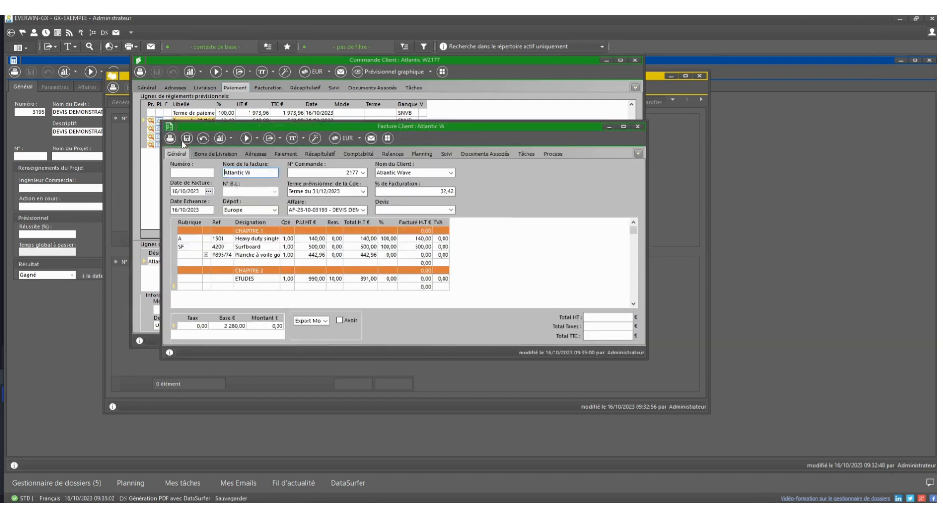
left_click(187, 139)
left_click(450, 322)
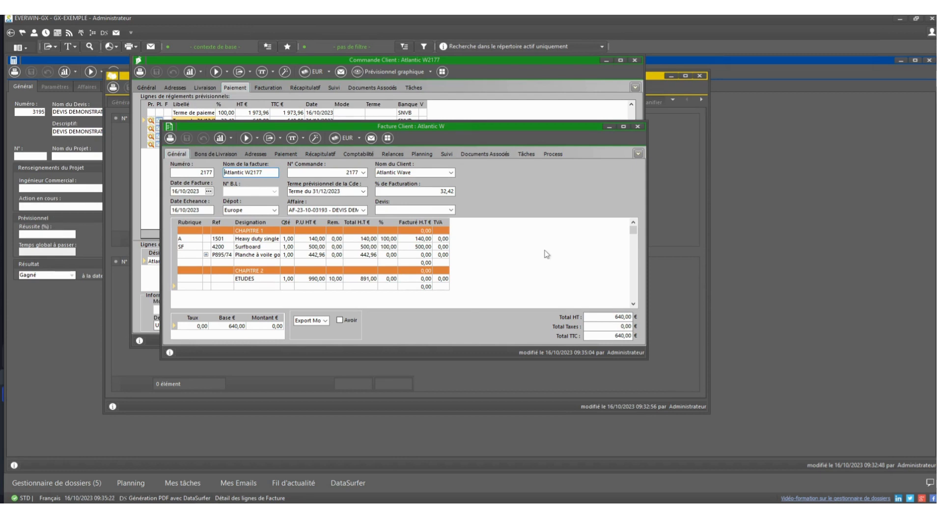
Step: Close the customer invoice and order, and create a supplier order for DECATHLON in the affaire's Dépenses
left_click(637, 126)
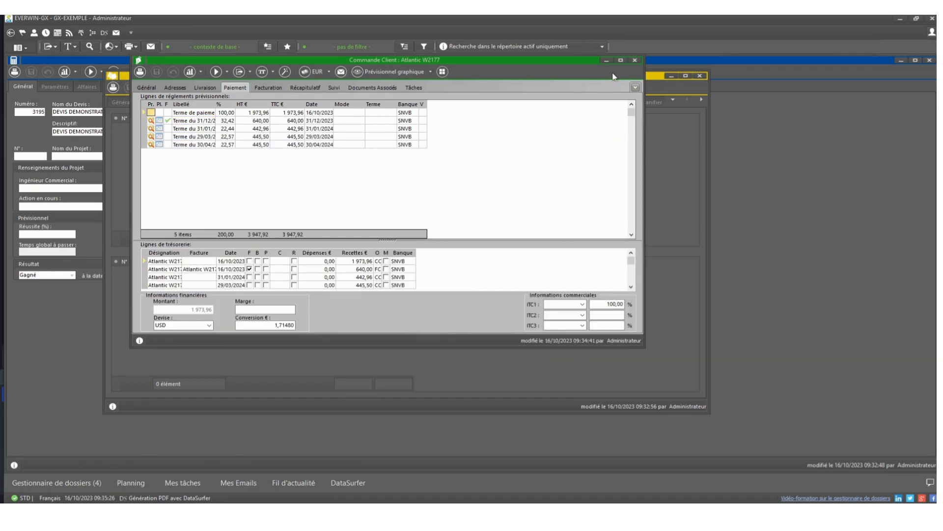
left_click(634, 60)
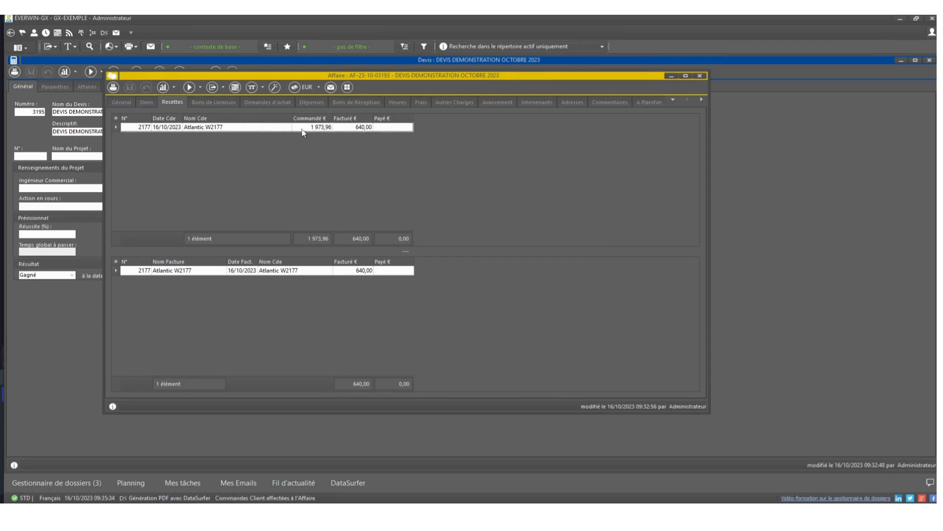
left_click(311, 103)
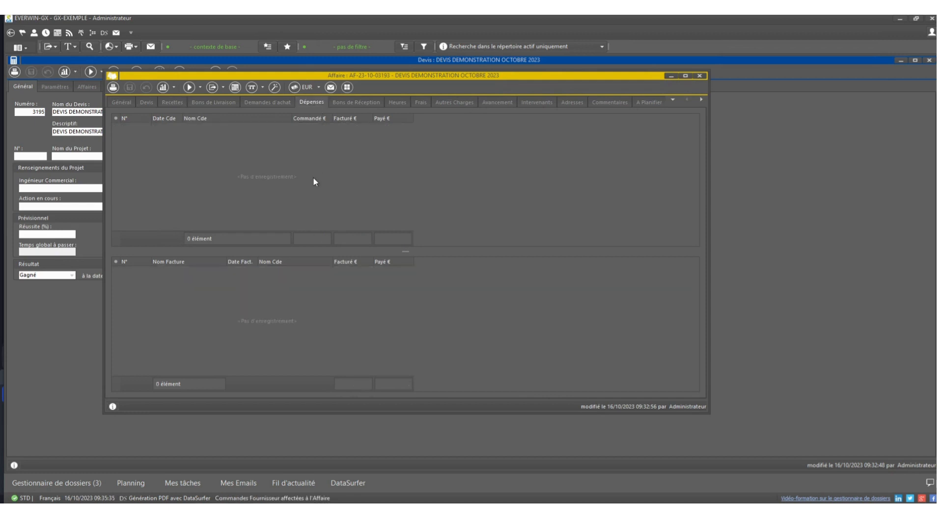
right_click(278, 149)
left_click(293, 153)
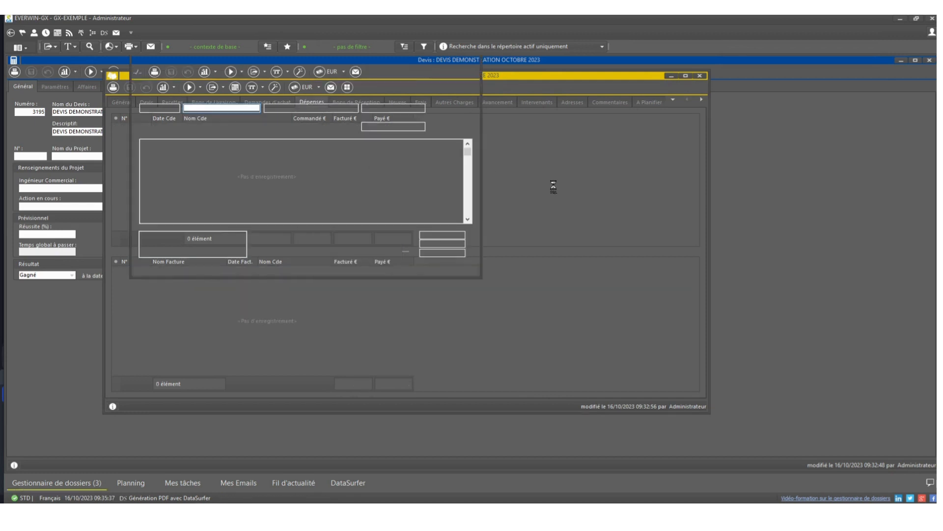
left_click(257, 127)
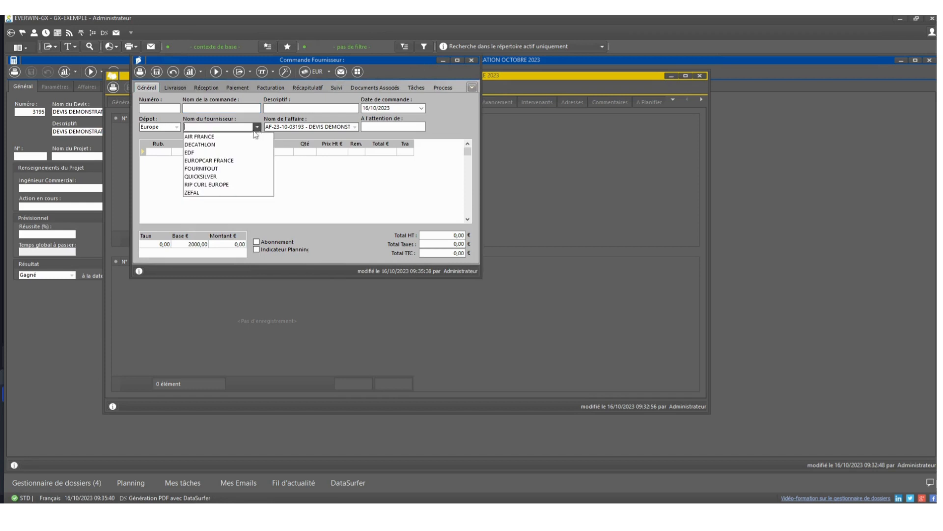
left_click(243, 142)
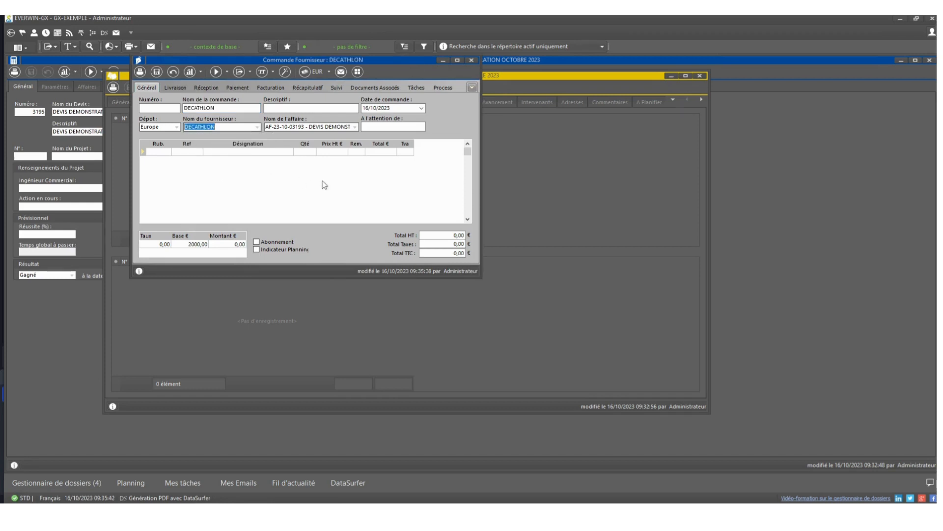
Step: Save the supplier order under Commande Fournisseur and fill its lines from the order proposal, removing the ETUDES line
left_click(227, 73)
left_click(229, 89)
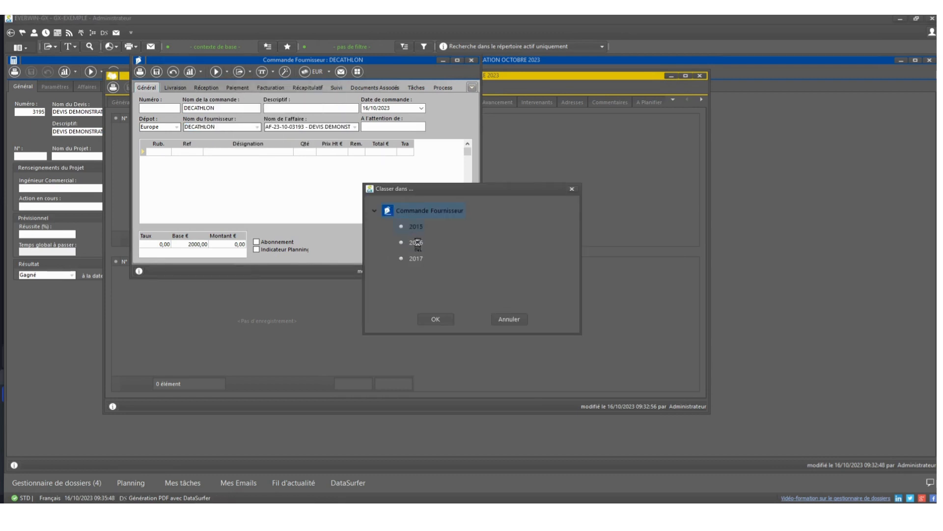
left_click(436, 319)
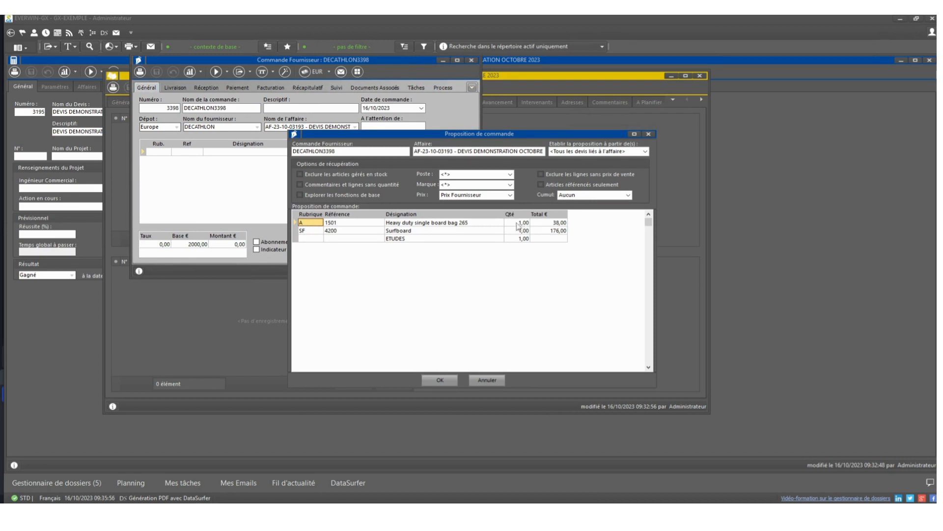
left_click(298, 240)
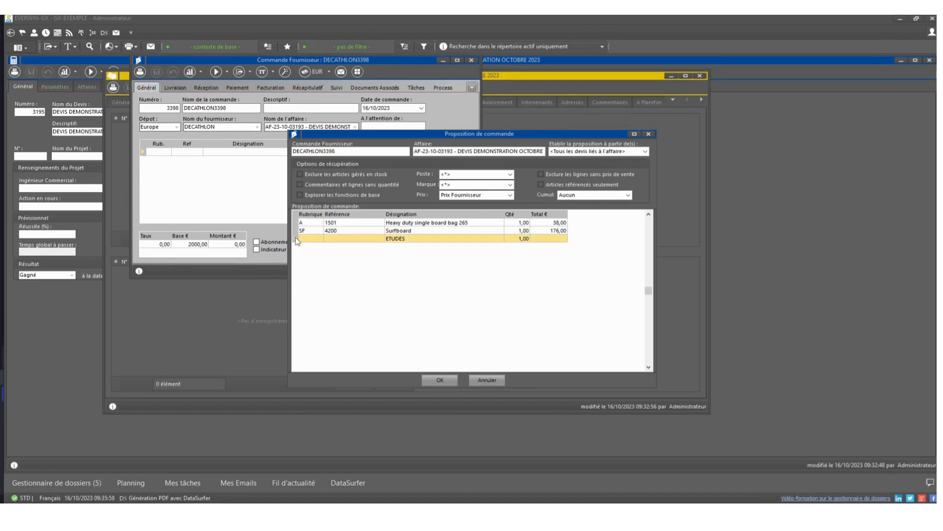
key("Delete")
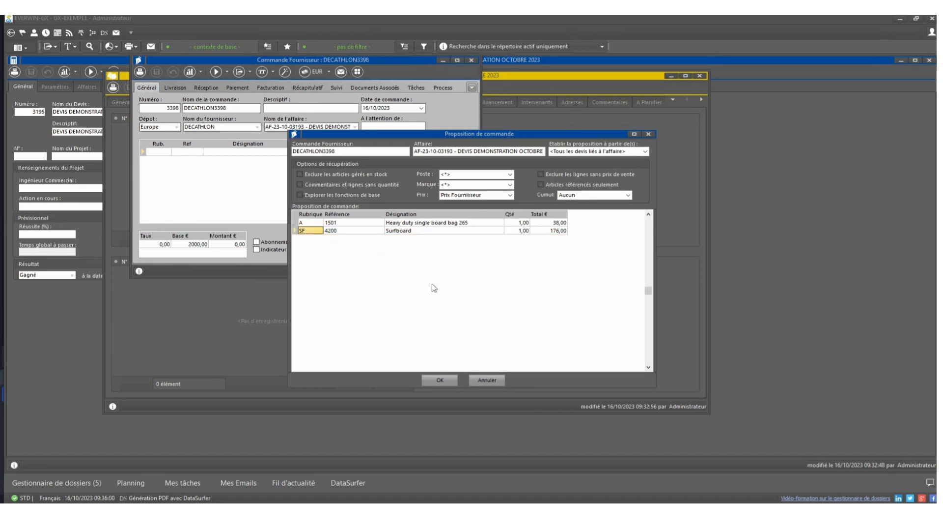
left_click(428, 377)
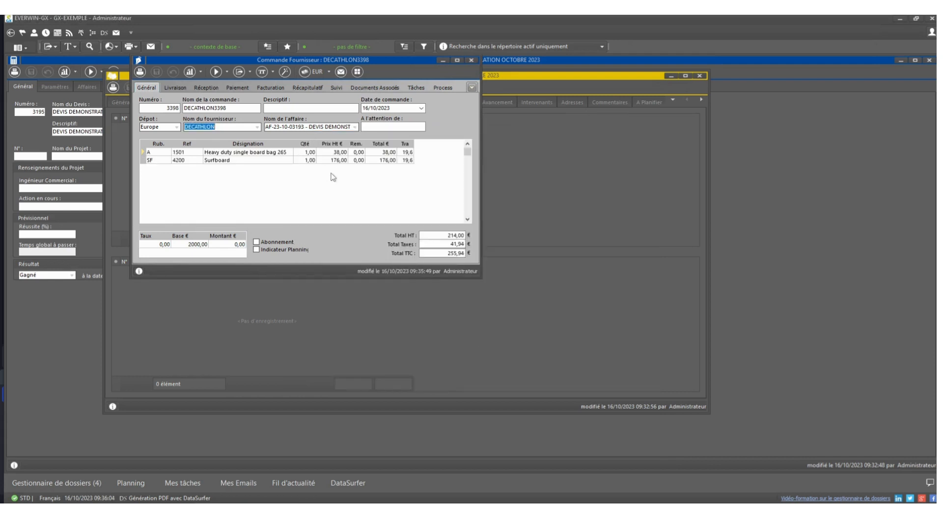
Step: Preview the printed DECATHLON supplier order with the <Everwin-GX> model, and close the preview and the order
left_click(307, 186)
left_click(140, 71)
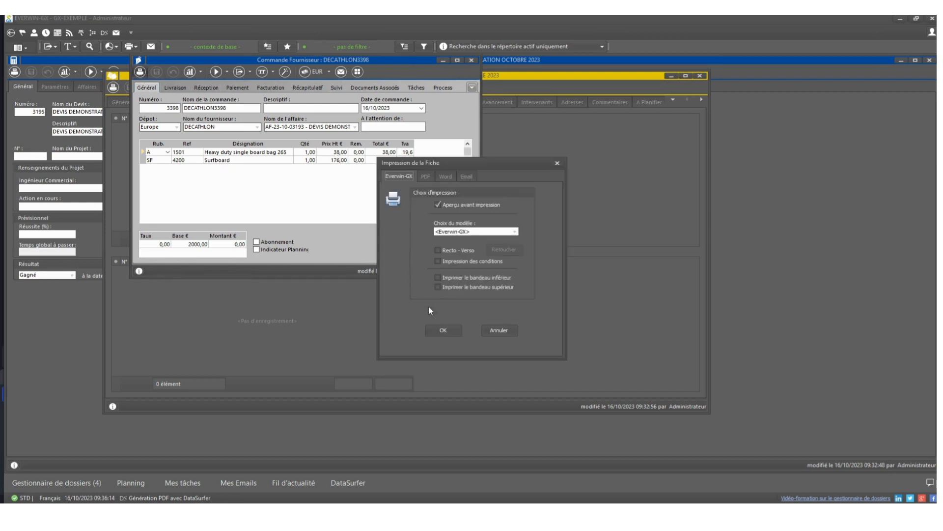
left_click(441, 334)
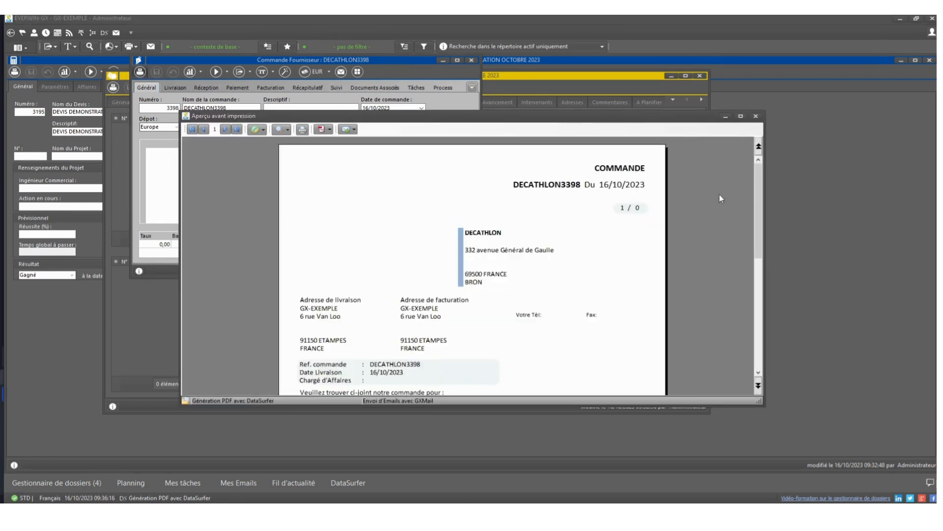
mouse_move(754, 198)
left_mouse_down()
mouse_move(750, 287)
mouse_move(749, 188)
left_mouse_up()
left_click(756, 116)
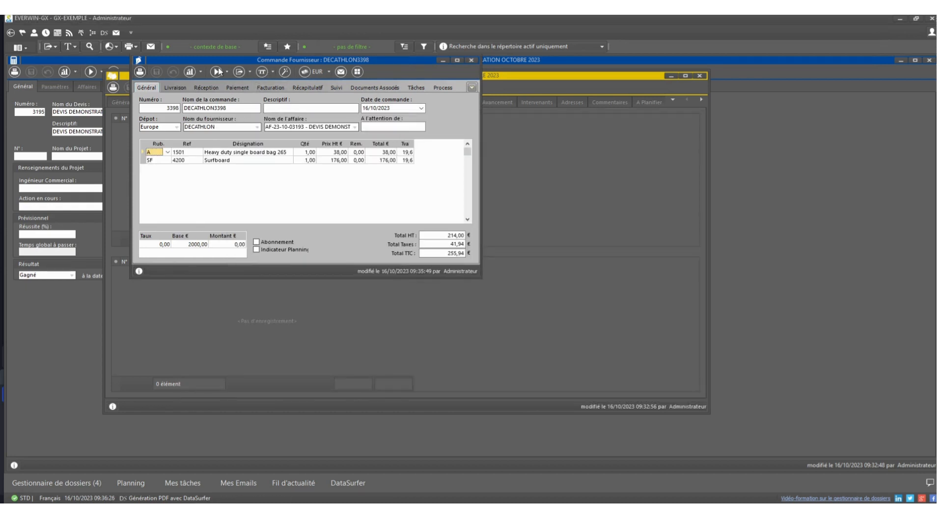
left_click(470, 61)
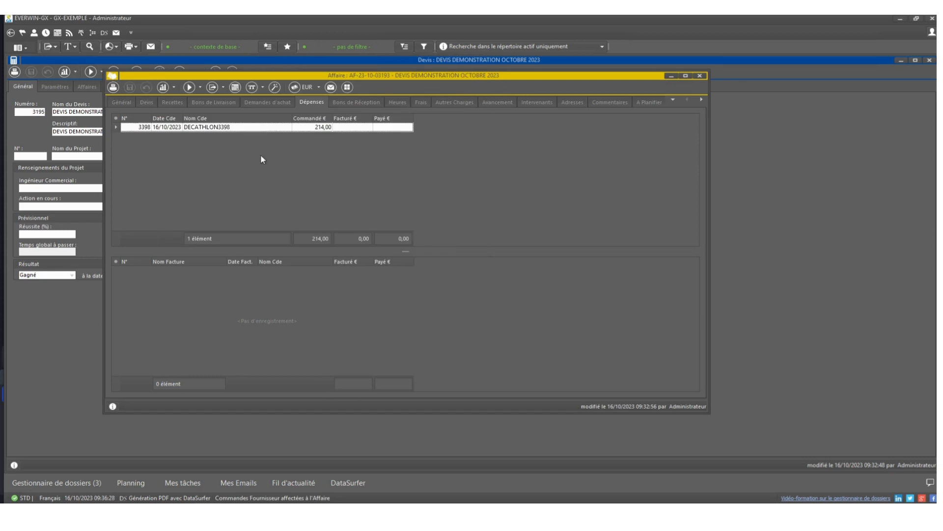
Step: Create and save a supplier invoice from the DECATHLON order with supplier invoice number 12345678, and review the affaire's general summary
right_click(229, 127)
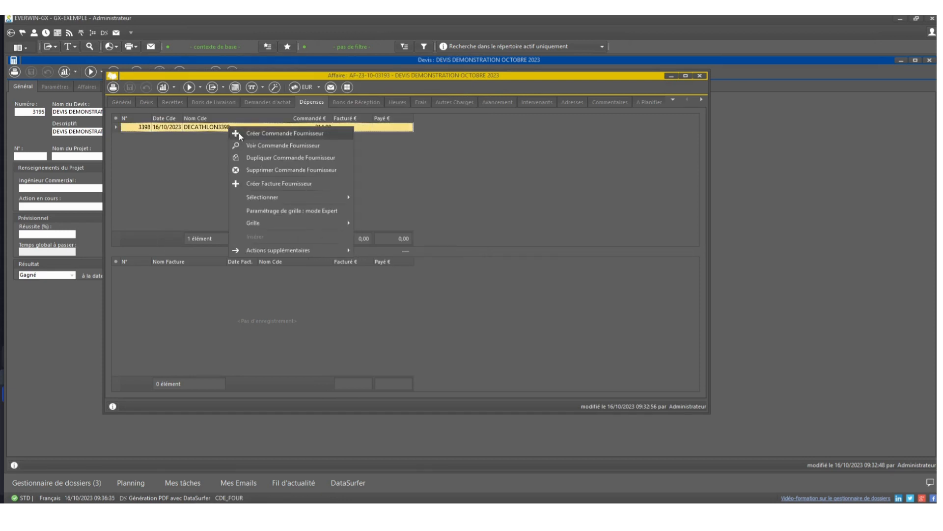
left_click(260, 184)
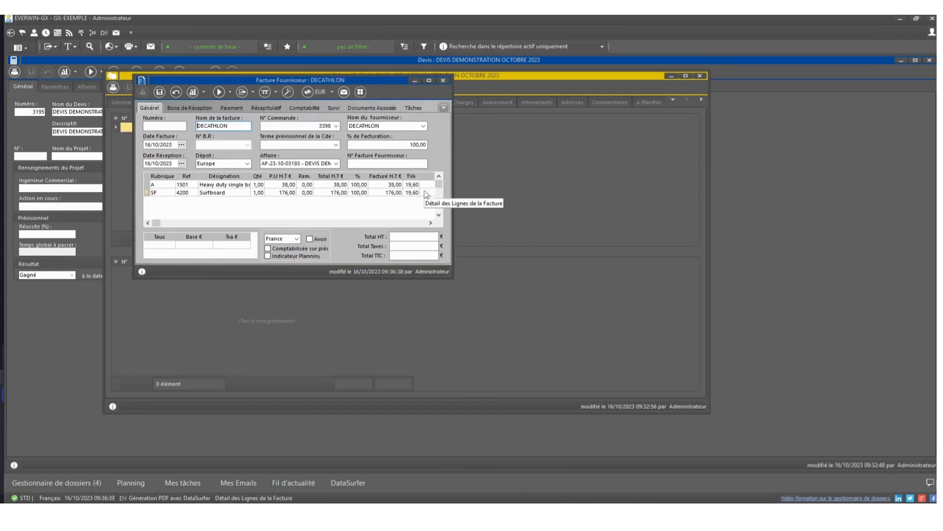
left_click(363, 162)
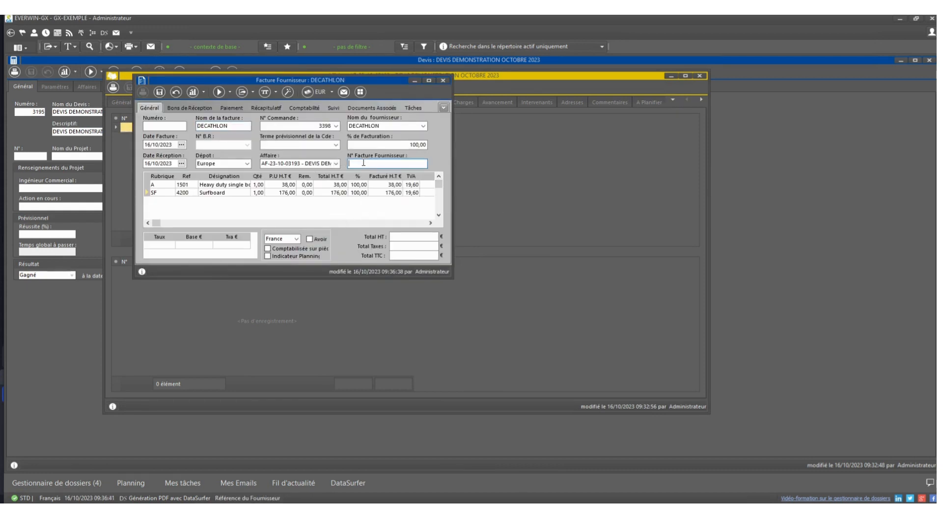
type("12345678")
left_click(159, 94)
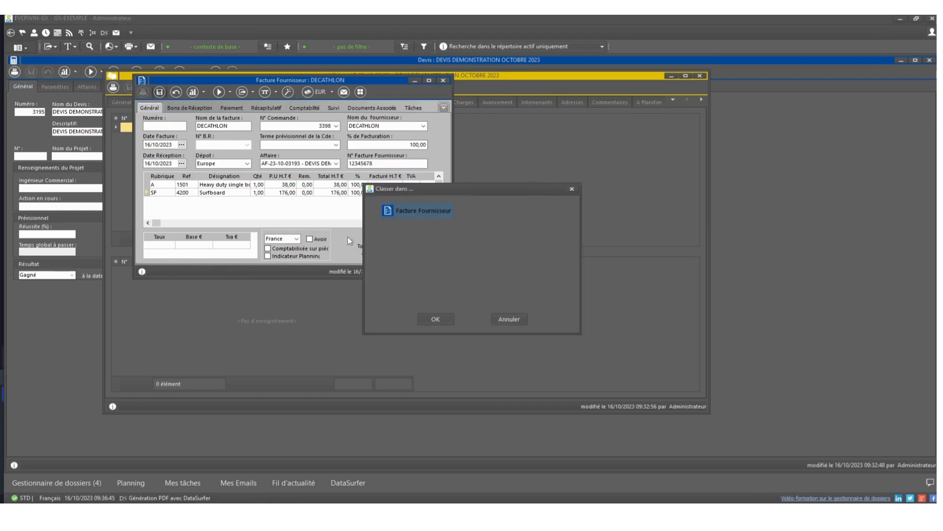
left_click(433, 319)
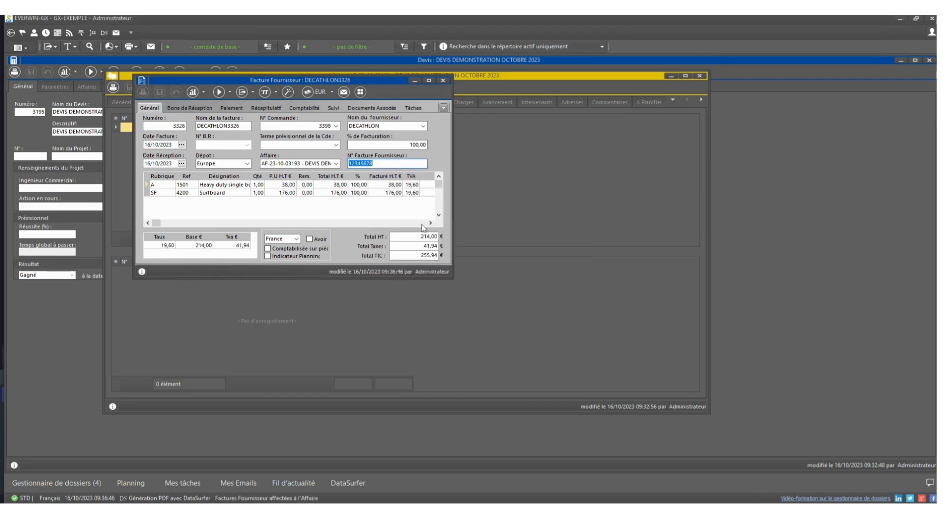
left_click(444, 80)
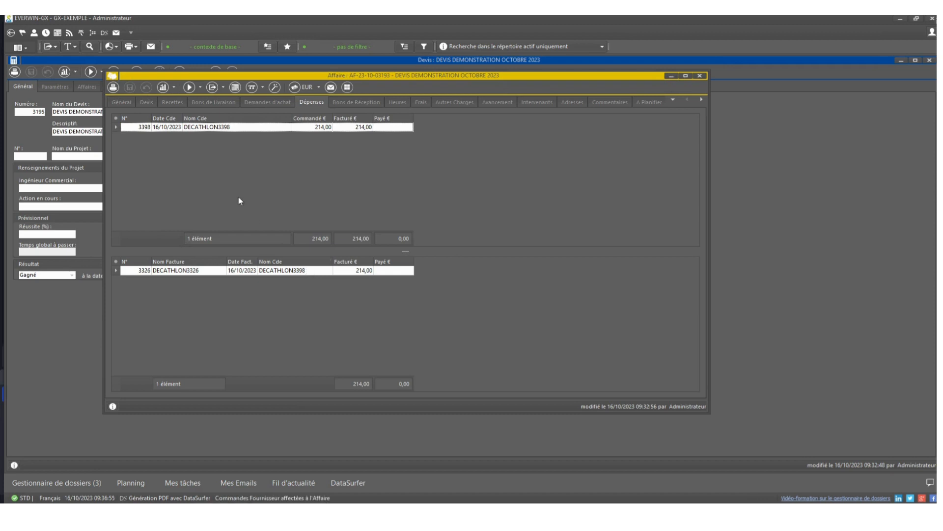
left_click(132, 101)
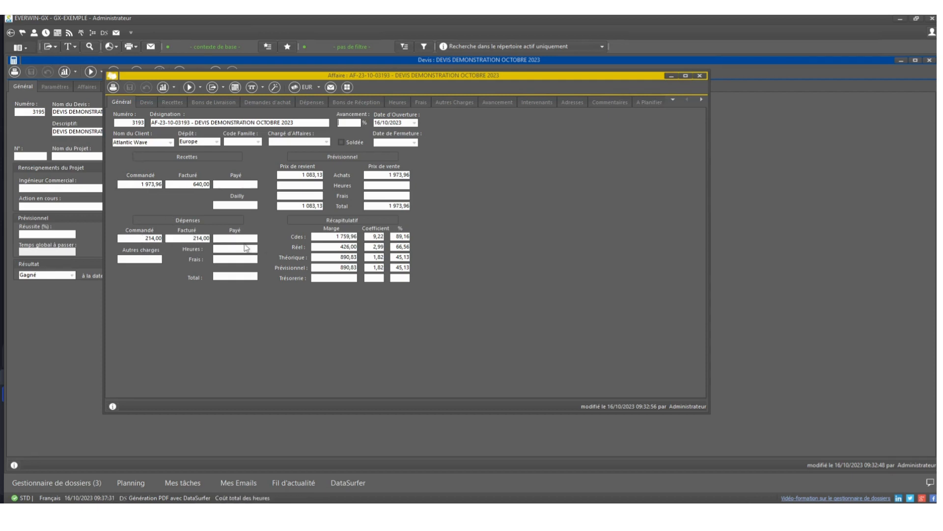
Step: Mark the customer invoice's treasury line as paid (P) with mode BO, and check the affaire's general summary
left_click(172, 101)
double_click(229, 272)
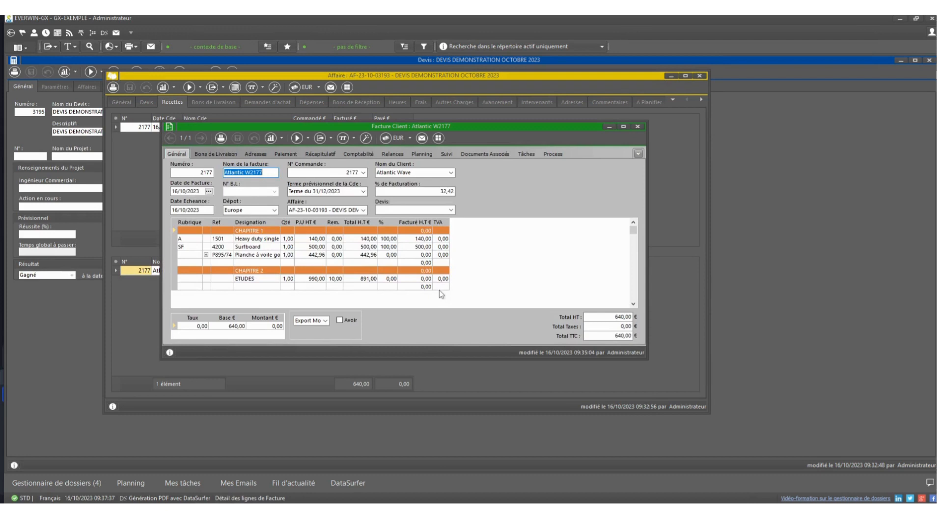
left_click(291, 158)
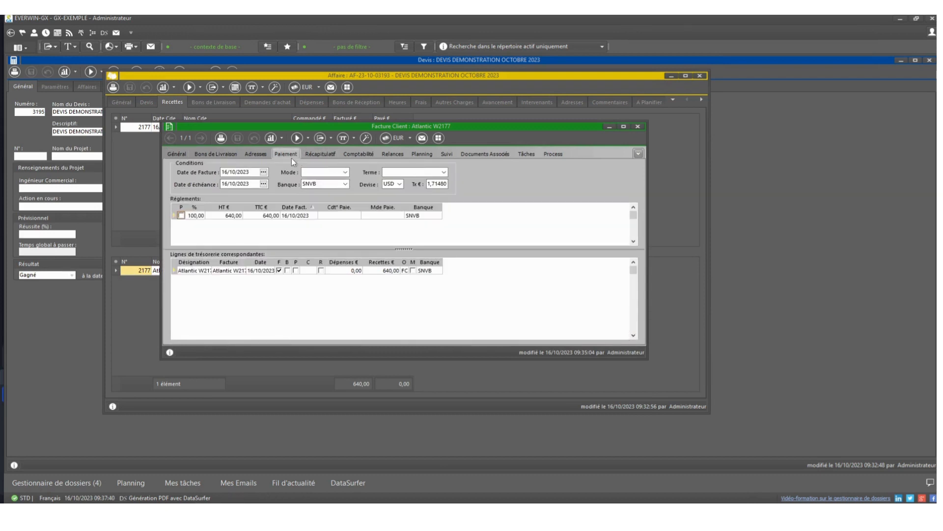
double_click(296, 271)
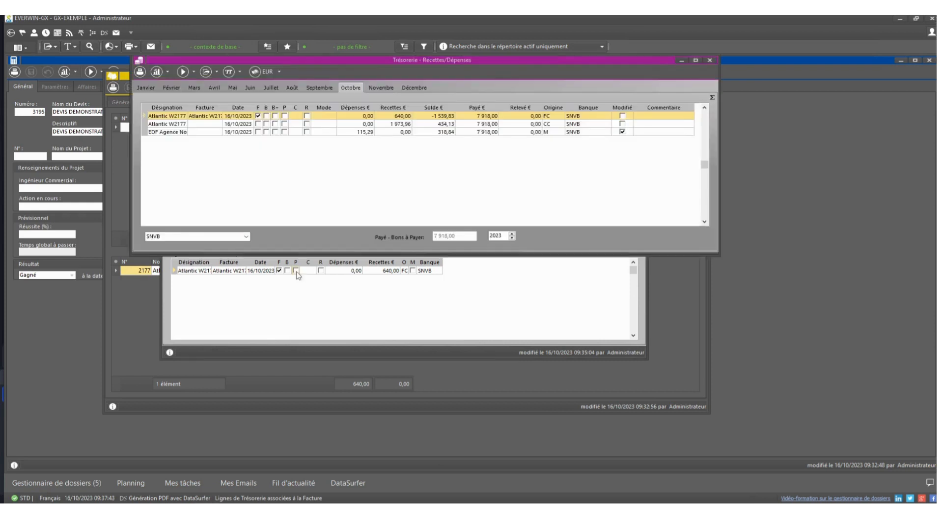
left_click(285, 116)
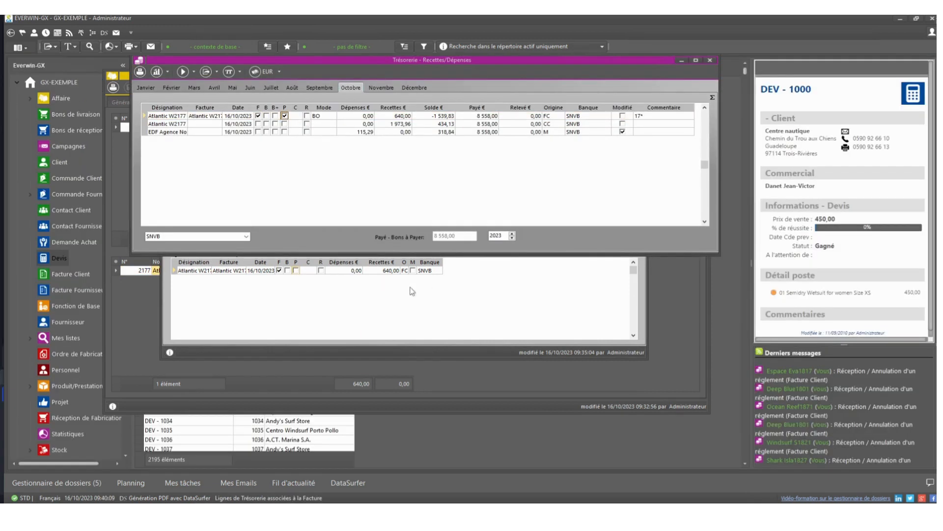
left_click(296, 270)
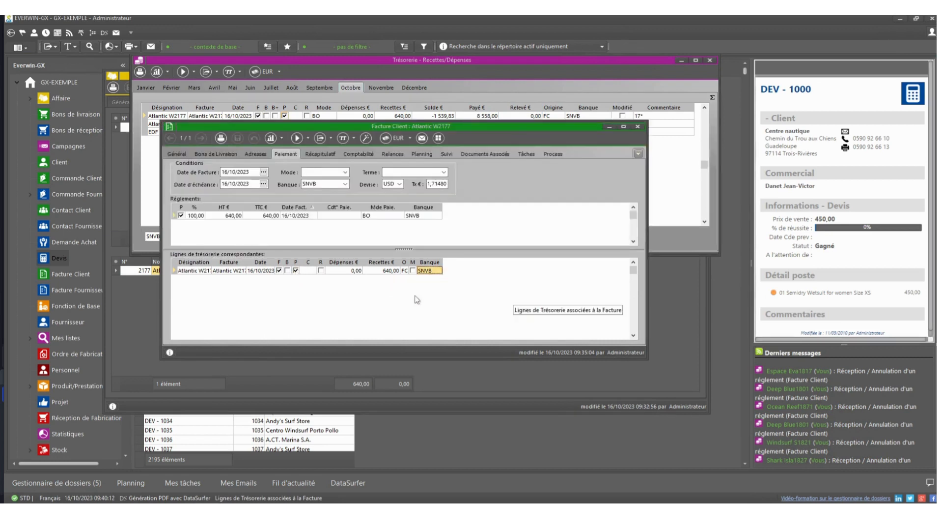
left_click(638, 126)
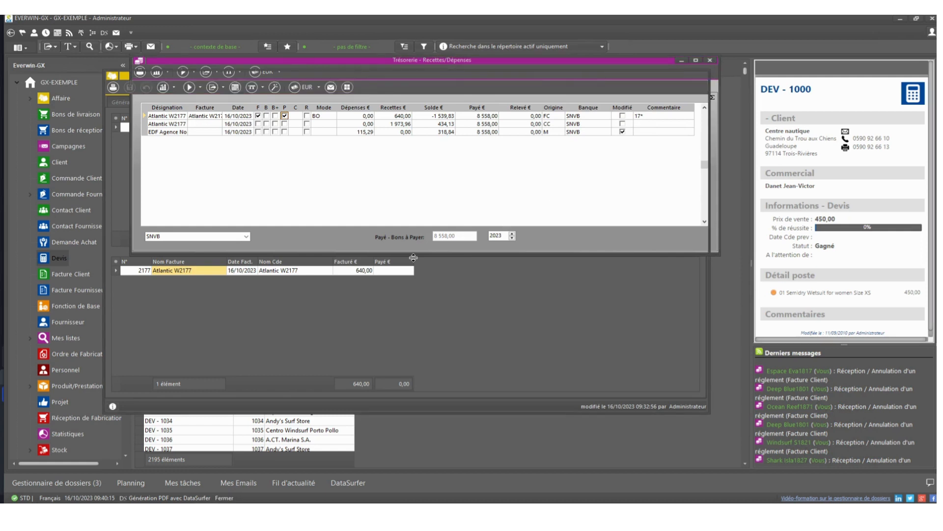
left_click(122, 102)
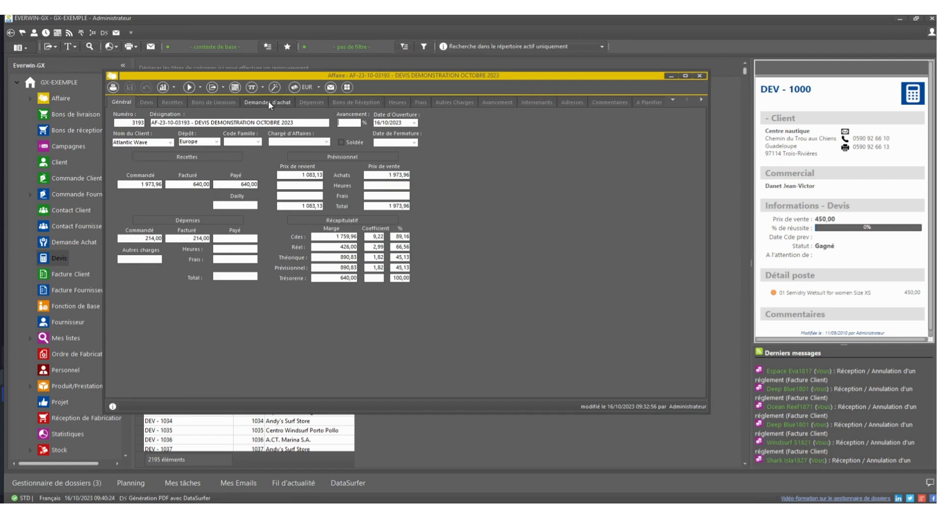
Step: Mark the DECATHLON supplier invoice's December treasury line as paid (P), and close the treasury and the invoice
left_click(307, 103)
double_click(271, 270)
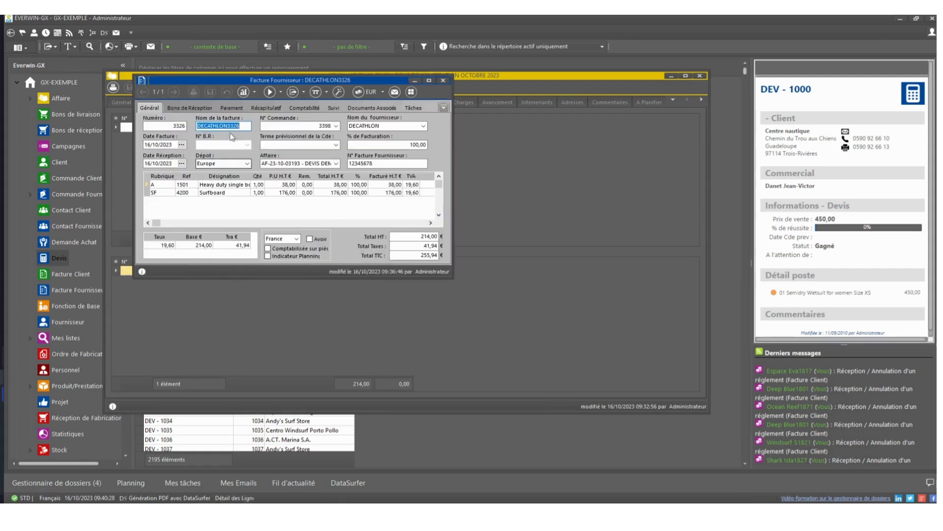
left_click(242, 109)
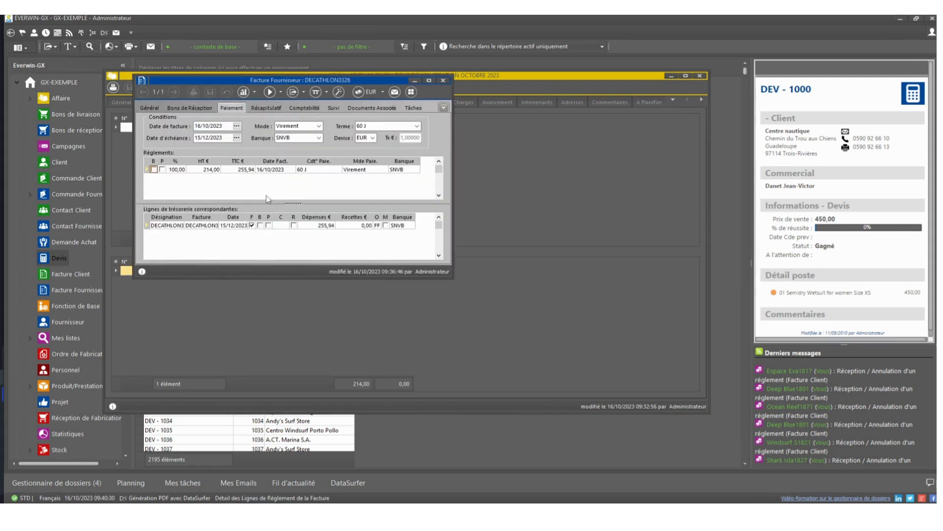
double_click(268, 228)
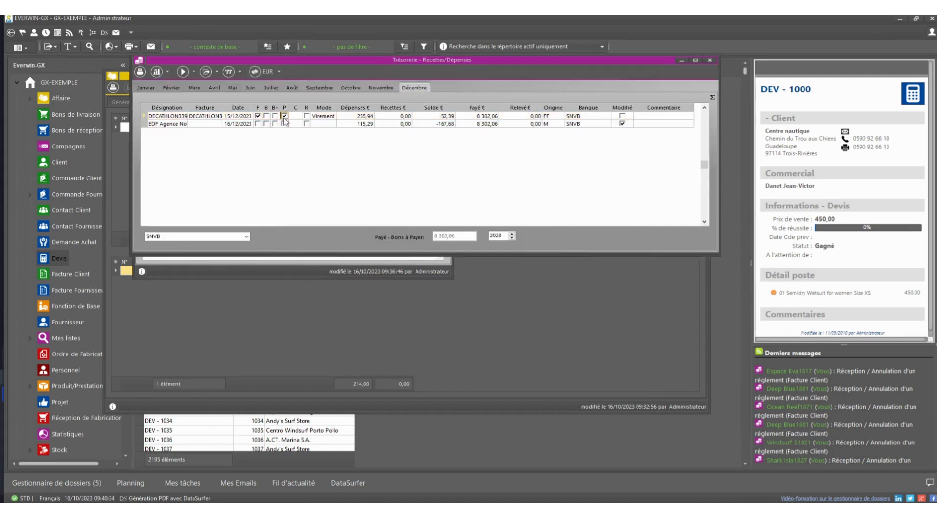
left_click(710, 60)
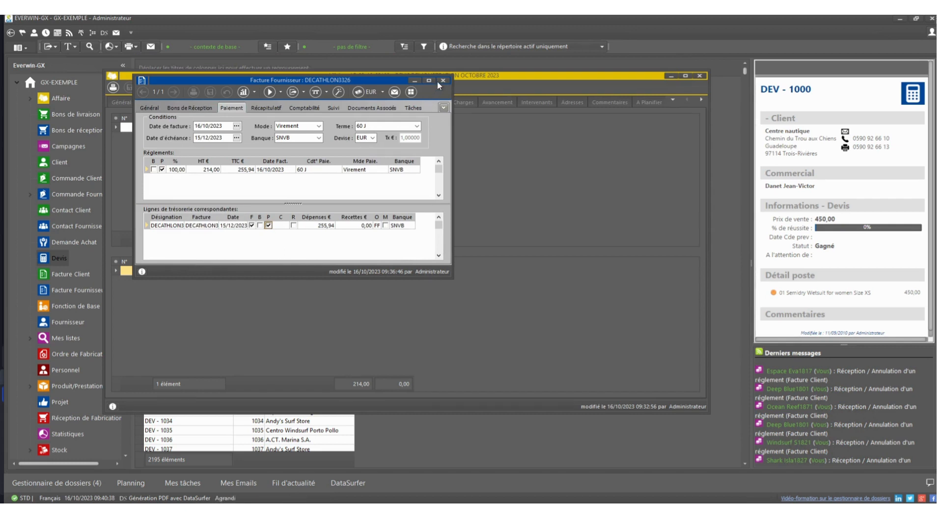
left_click(443, 81)
Step: Review the affaire's financial summary and its Heures and Frais records
left_click(122, 102)
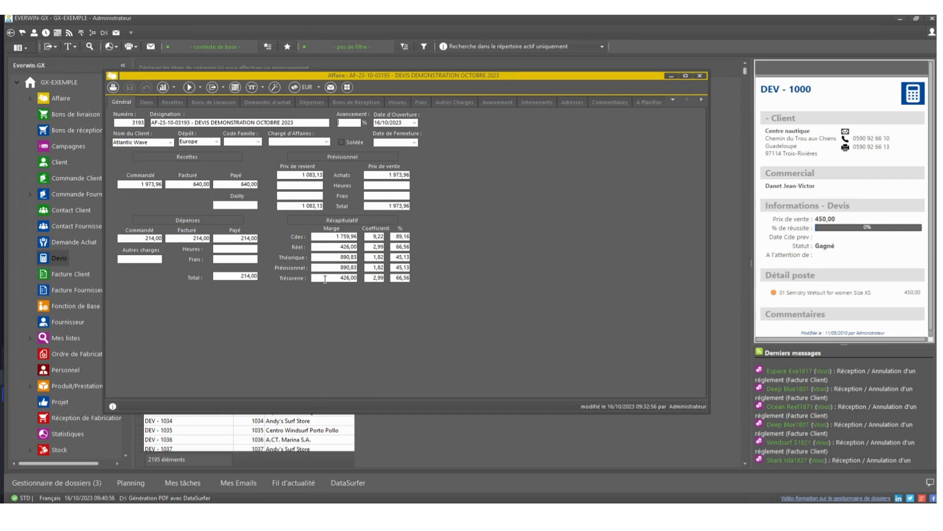
left_click(406, 103)
left_click(421, 103)
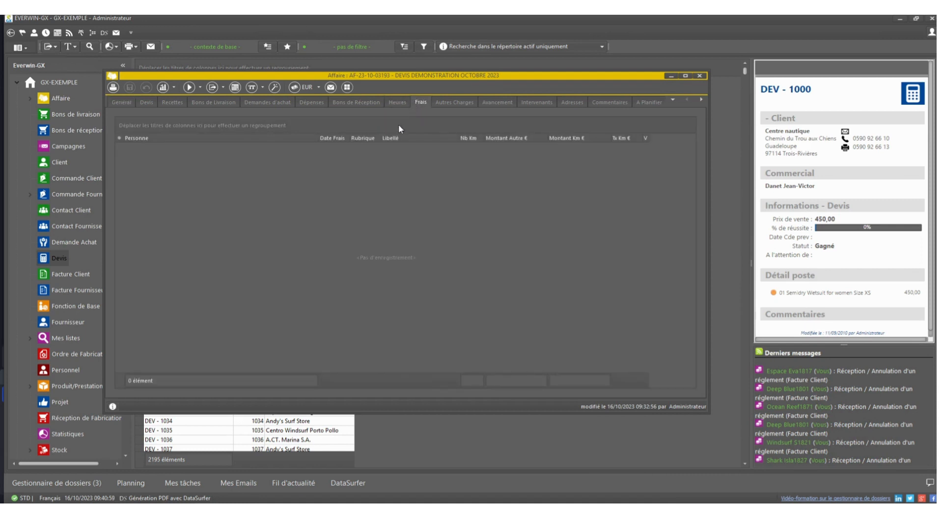
Step: Minimize the affaire and open the Heures records of the first employee in the Personnel list
left_click(671, 77)
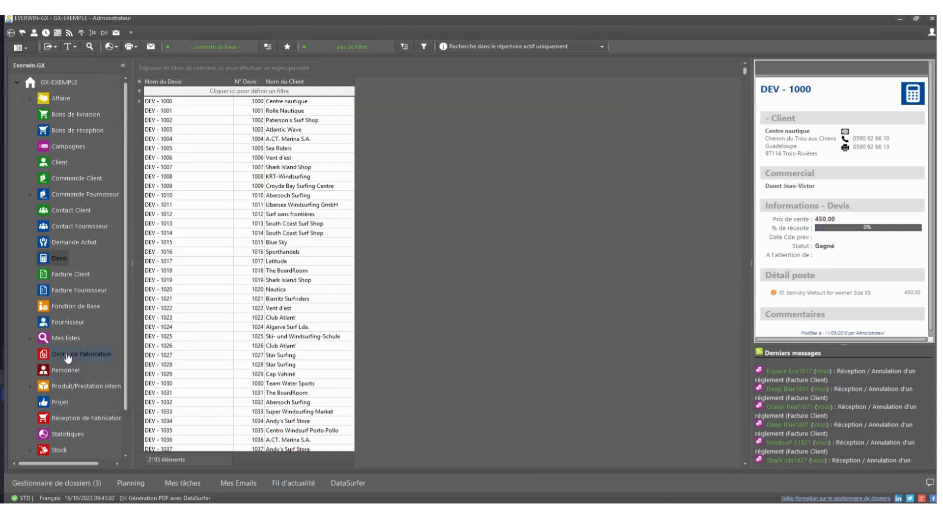
left_click(65, 370)
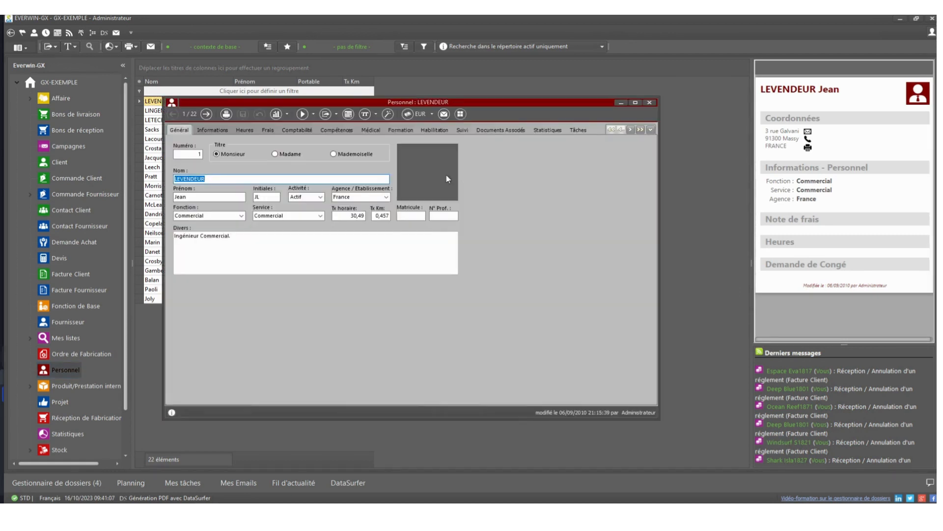
left_click(245, 130)
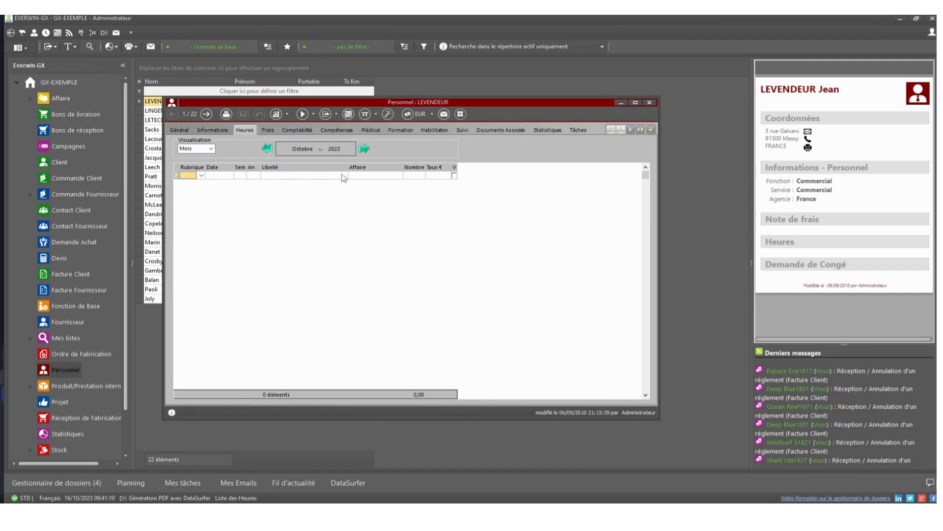
Step: Add and save a time entry of 4 hours on affaire AF-06-09-03173, labelled ETUDES
left_click(392, 178)
left_click(399, 176)
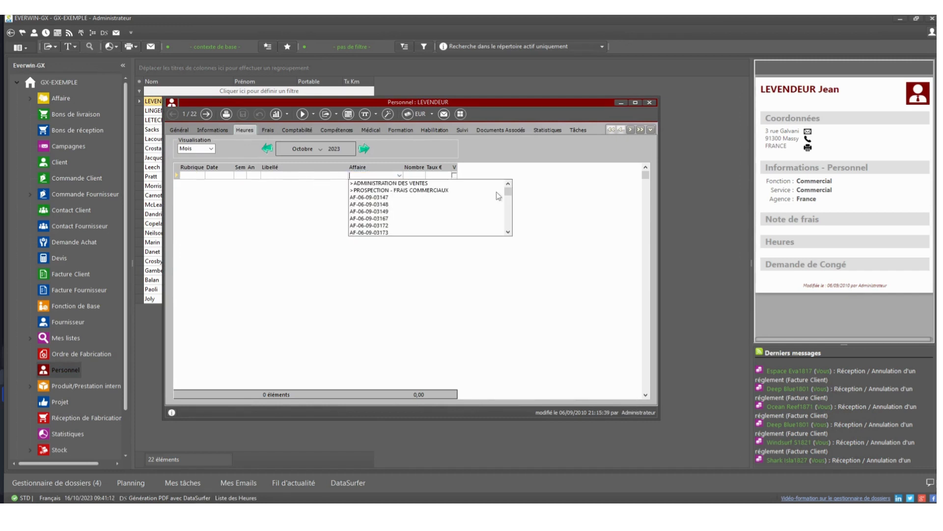
left_click_drag(507, 198, 511, 234)
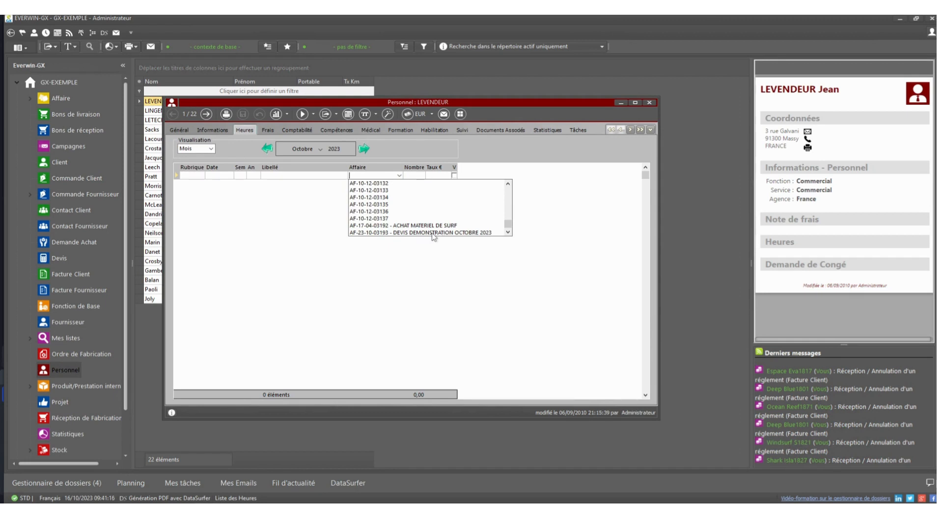
left_click(432, 233)
key("Tab")
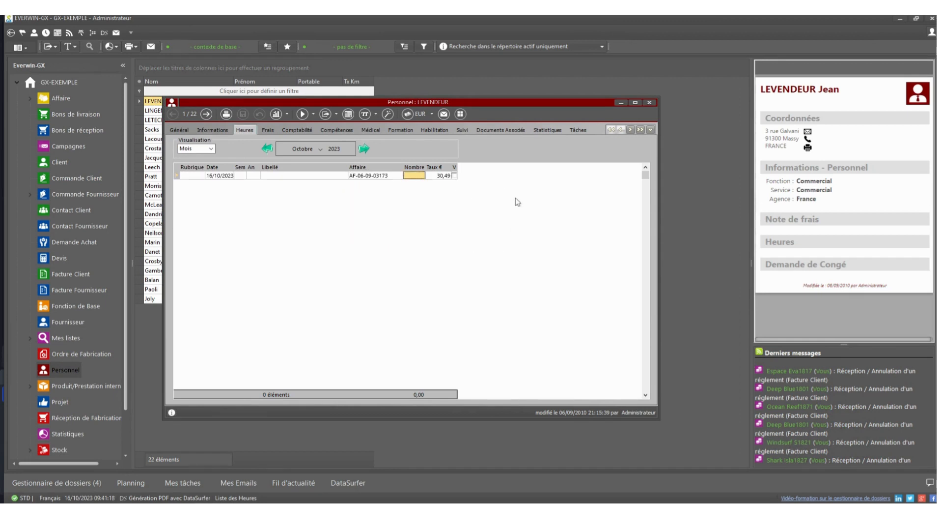
type("4")
key("Return")
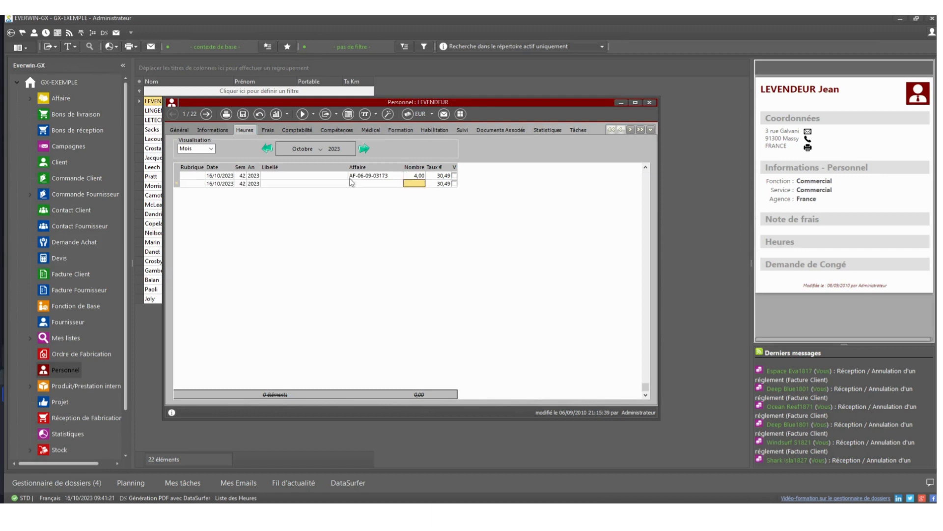
left_click(241, 118)
type("ETU")
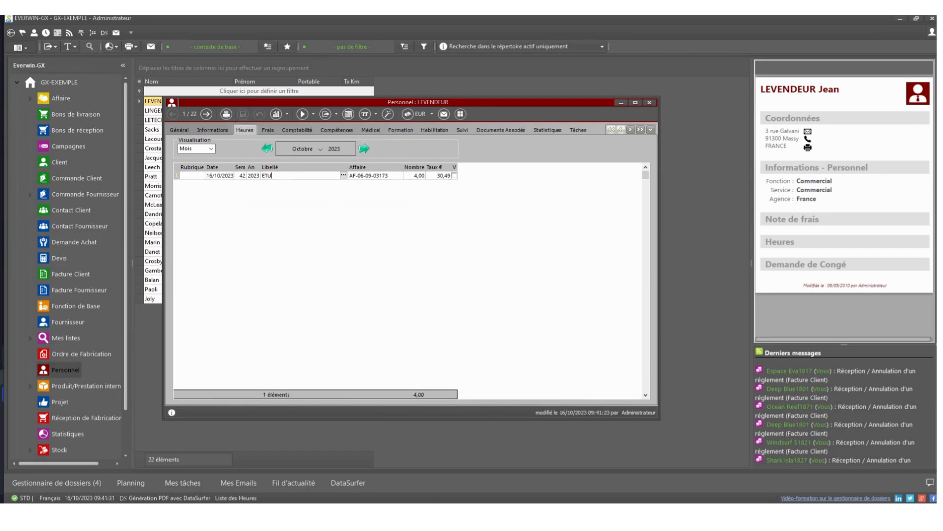
type("DES")
left_click(329, 183)
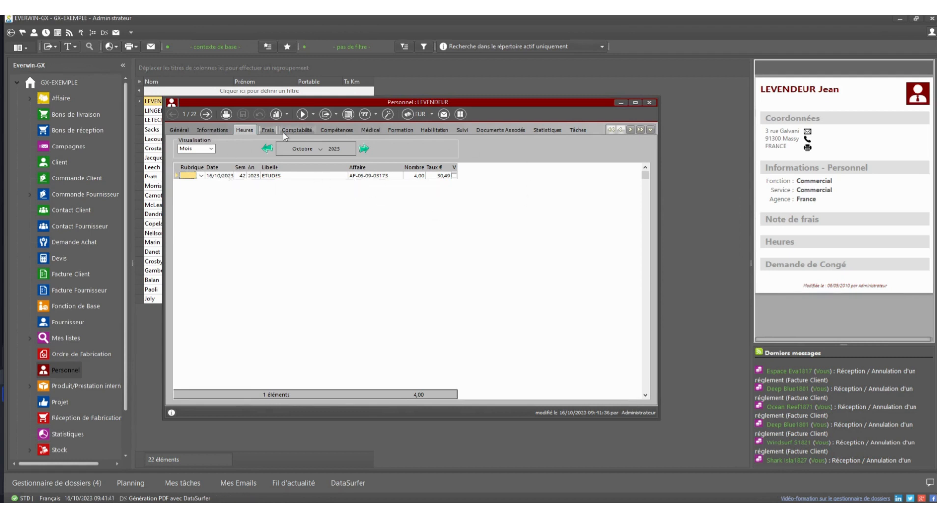
Step: Add an employee expense line FRAIS KIOMETRIQUES on affaire AF-06-09-03173 with a quantity of 100, flagged as Km
left_click(270, 131)
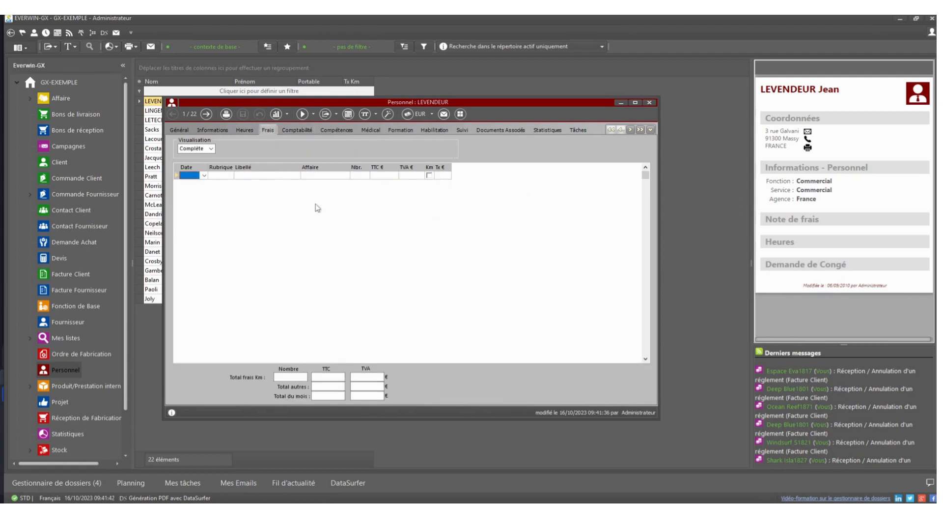
left_click(346, 176)
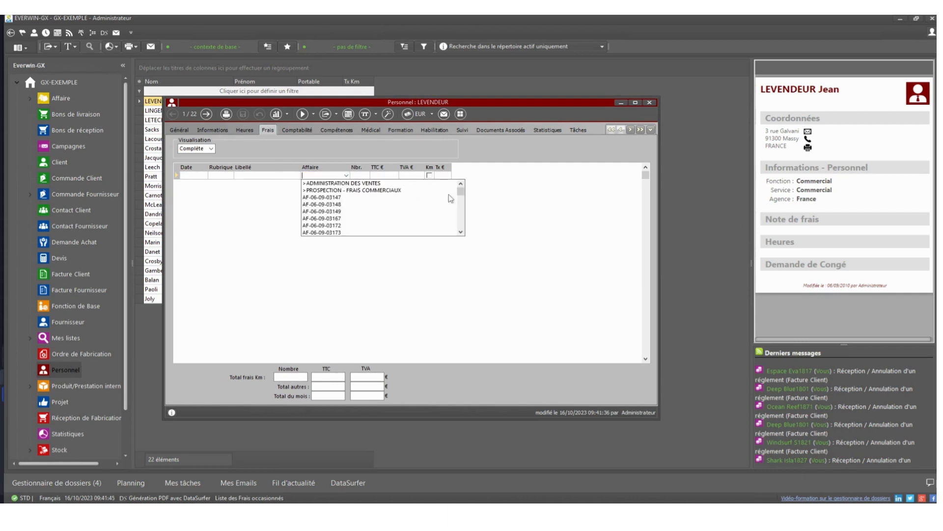
left_click_drag(463, 205, 465, 230)
left_click(386, 232)
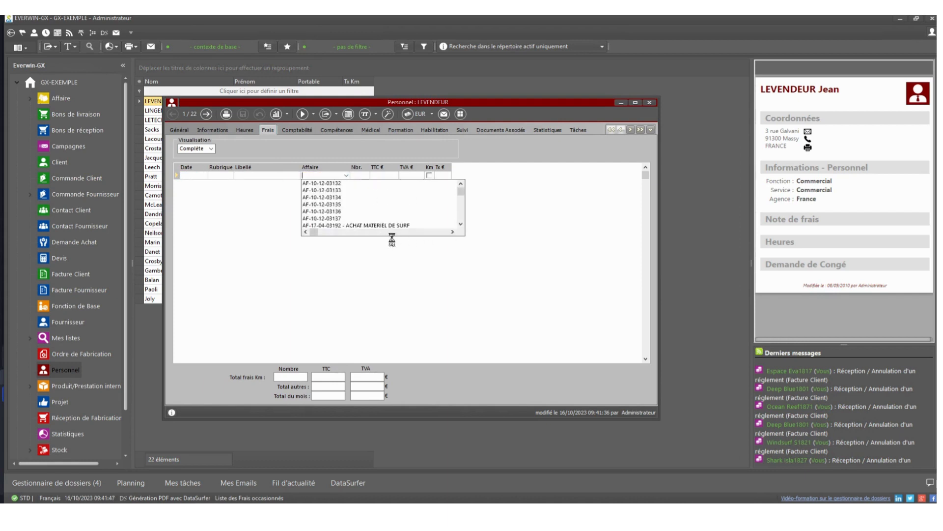
left_click(266, 175)
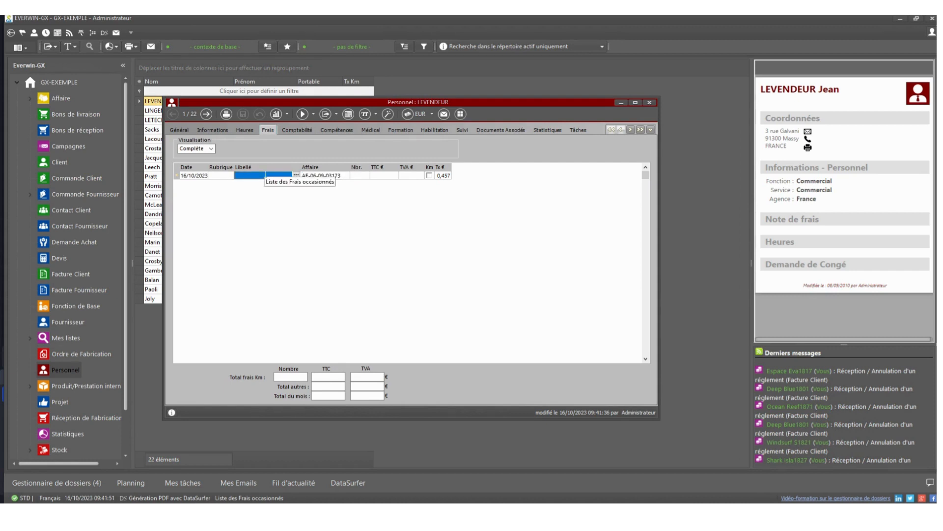
type("F")
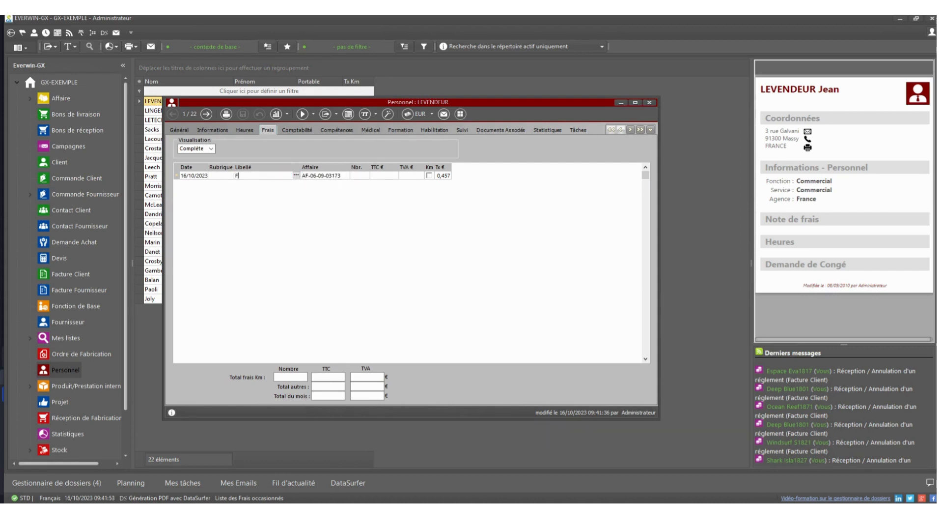
type("RAIS KIOMETRIQUES")
left_click(352, 177)
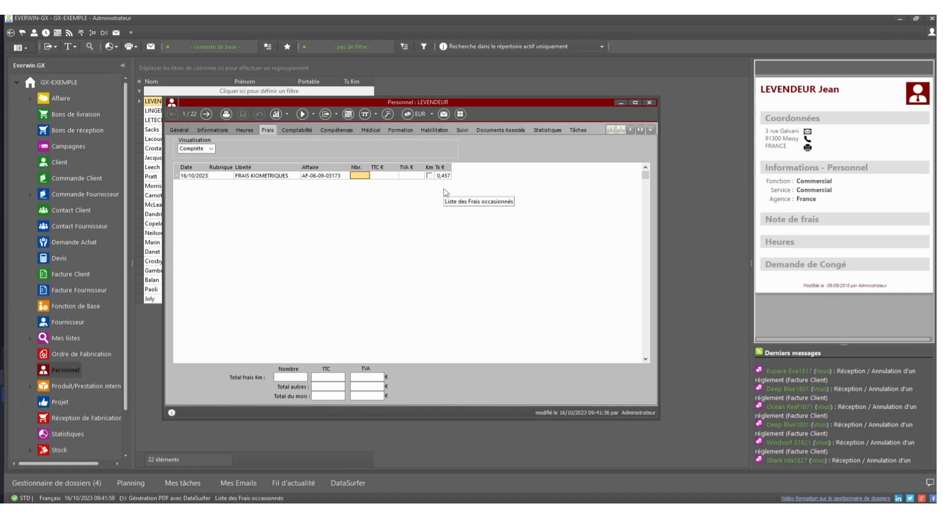
type("100")
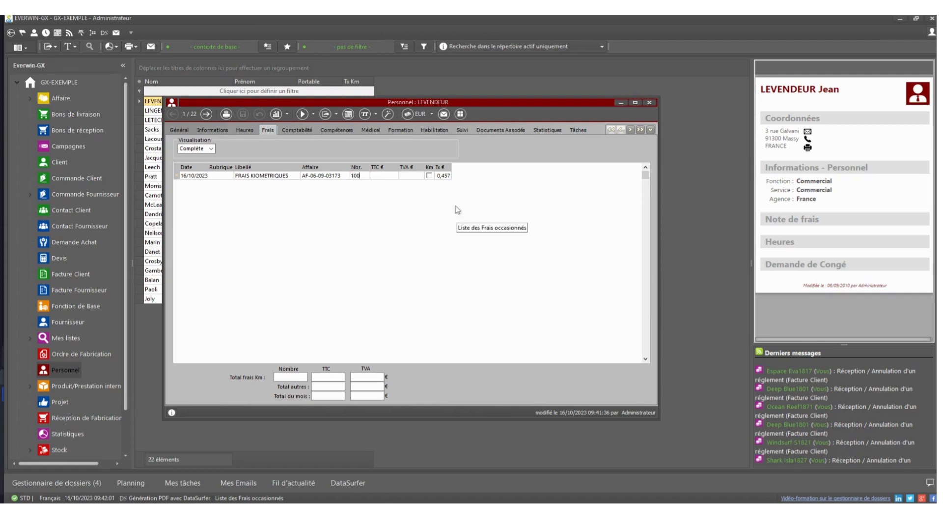
key("Return")
left_click(430, 175)
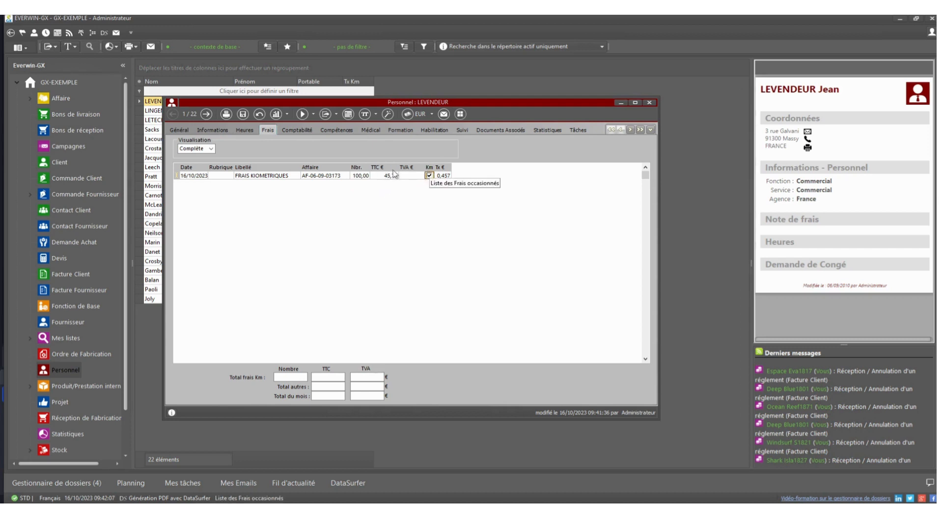
left_click(383, 194)
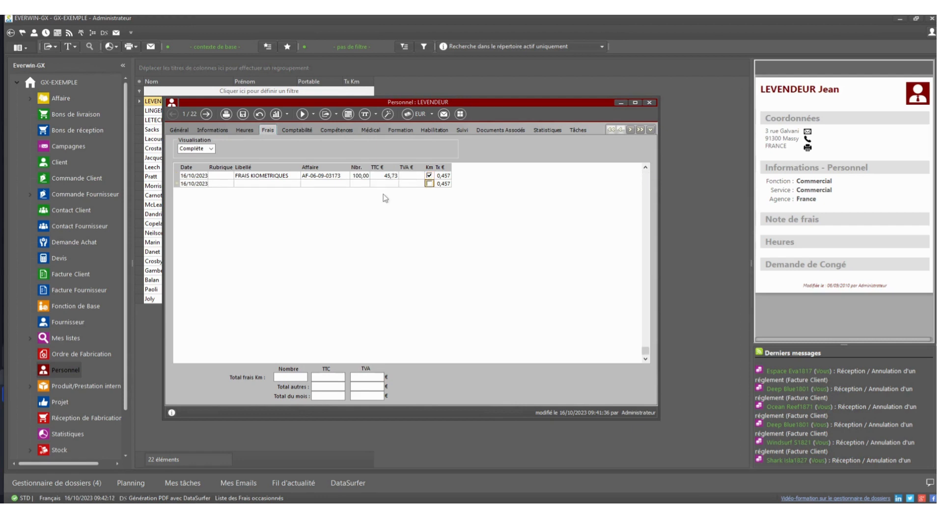
Step: Label a second expense line REPAS and assign it to affaire AF-23-10-03193 - DEVIS DEMONSTRATION OCTOBRE 2023
left_click(289, 185)
type("REPAS")
key("Tab")
left_click(346, 183)
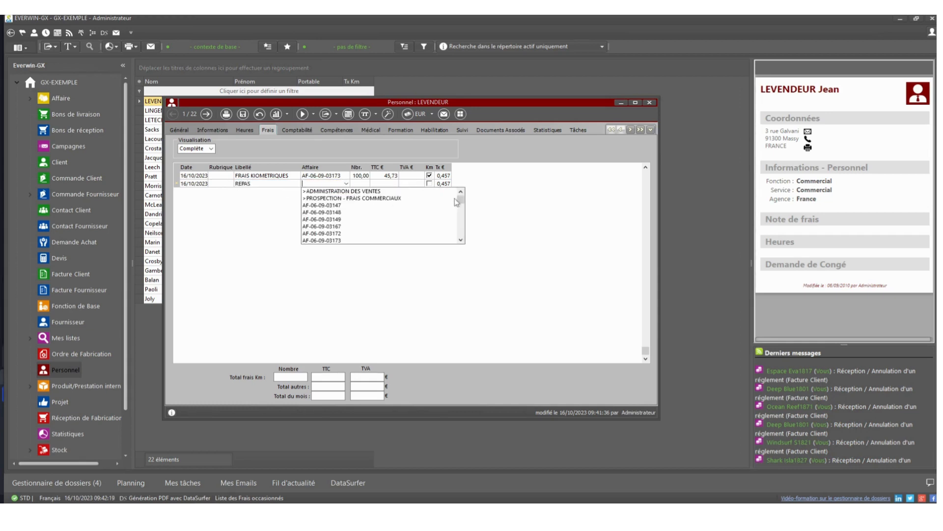
left_click(461, 226)
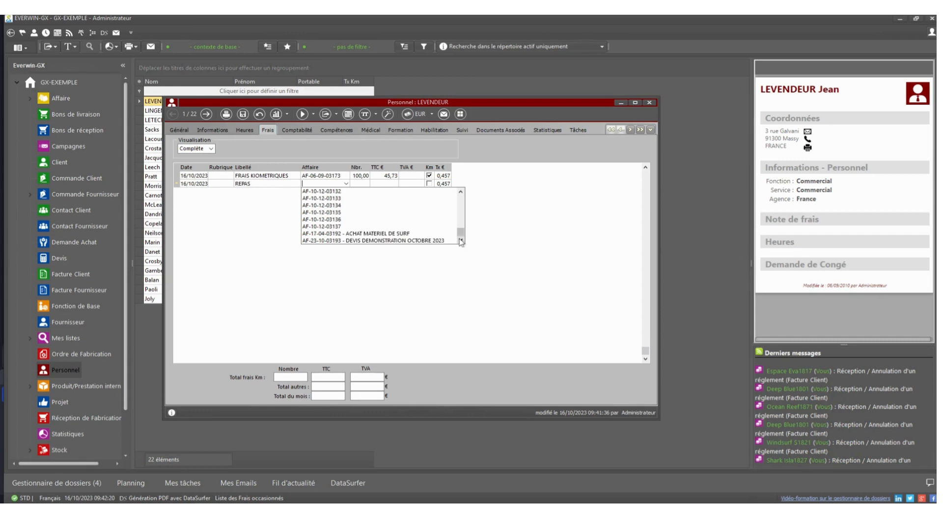
left_click(364, 240)
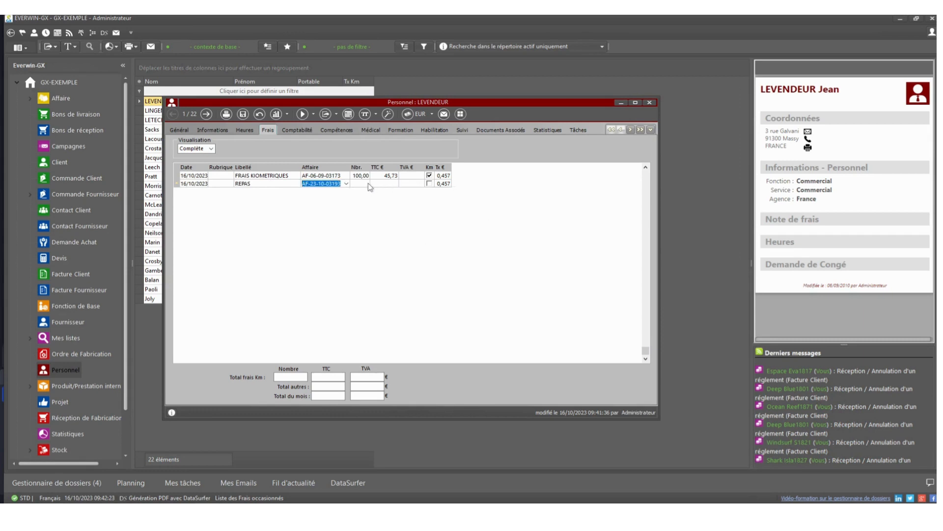
Step: Set the REPAS expense to quantity 1, 20 € TTC and 4 € TVA, and save the employee record
key("Tab")
type("1")
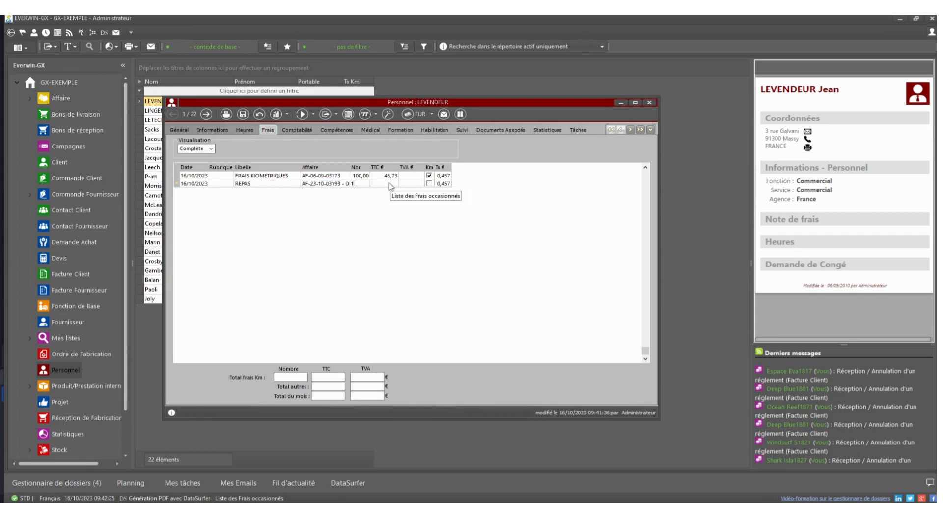
key("Tab")
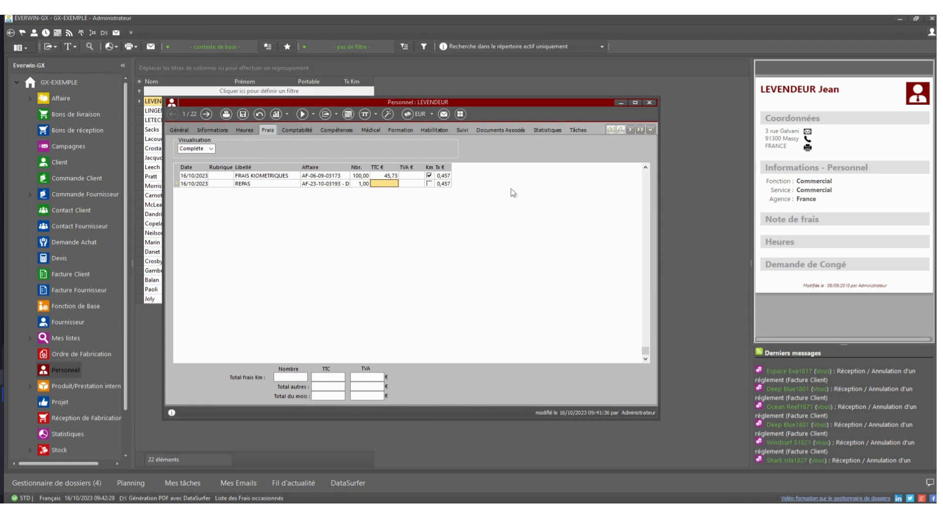
type("20")
key("Tab")
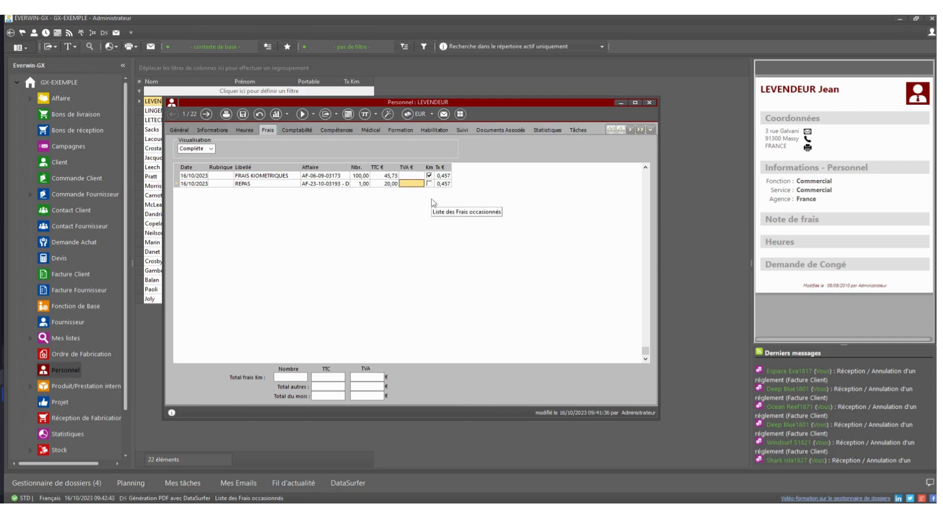
type("4")
key("Down")
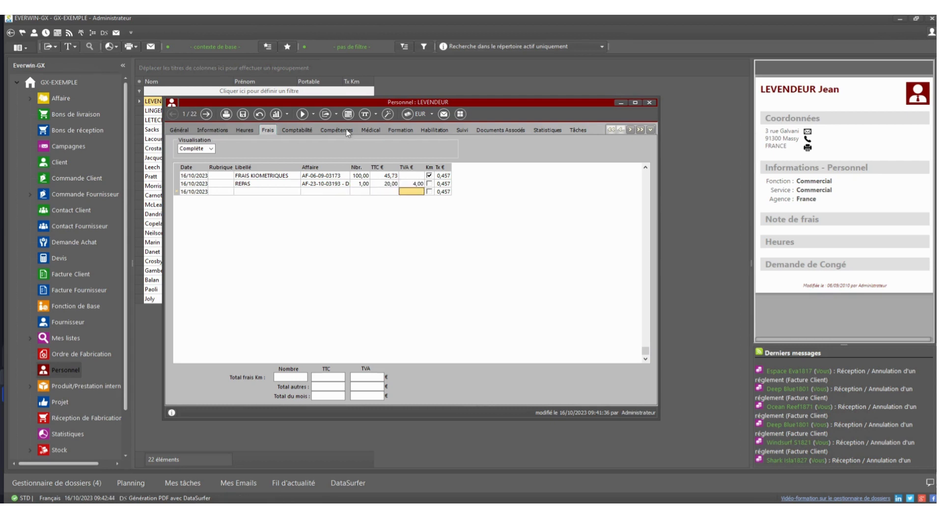
left_click(243, 116)
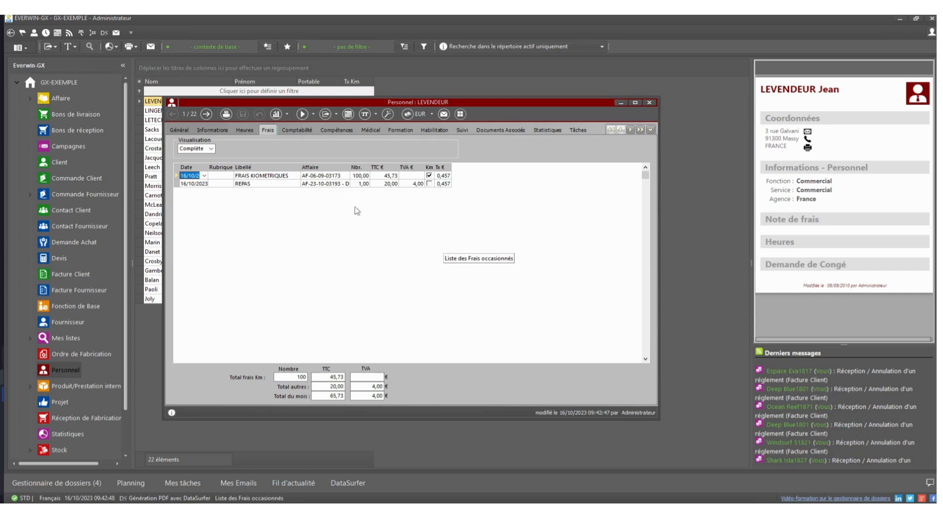
Step: Preview the employee's expense report with the Everwin-GX print template, and close the preview
left_click(227, 114)
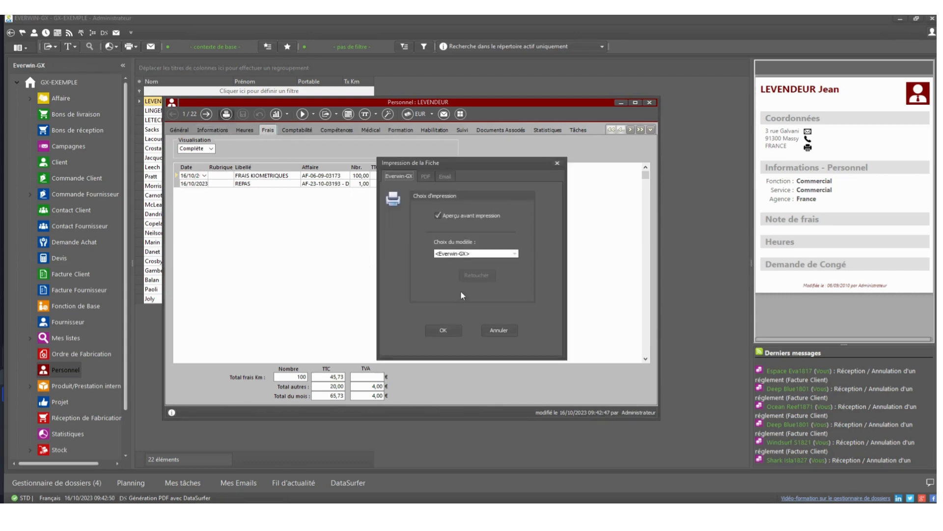
left_click(436, 331)
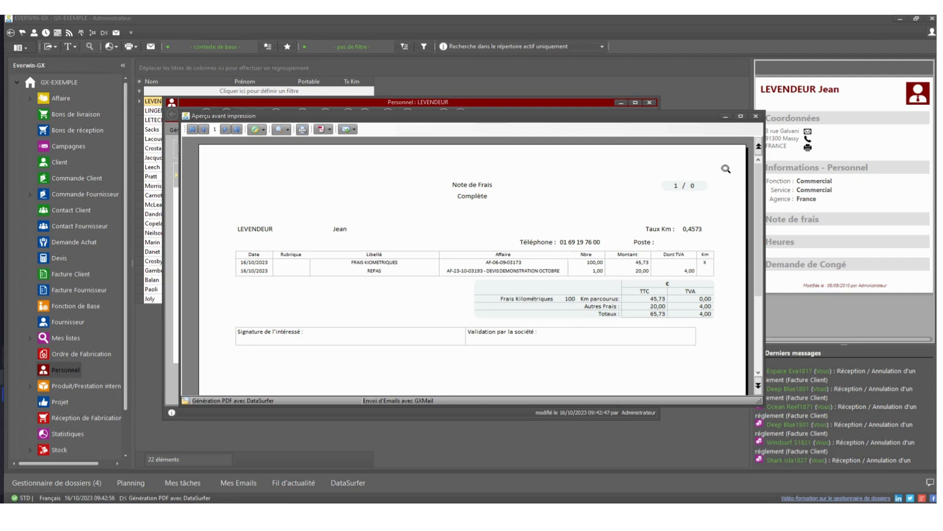
left_click(757, 118)
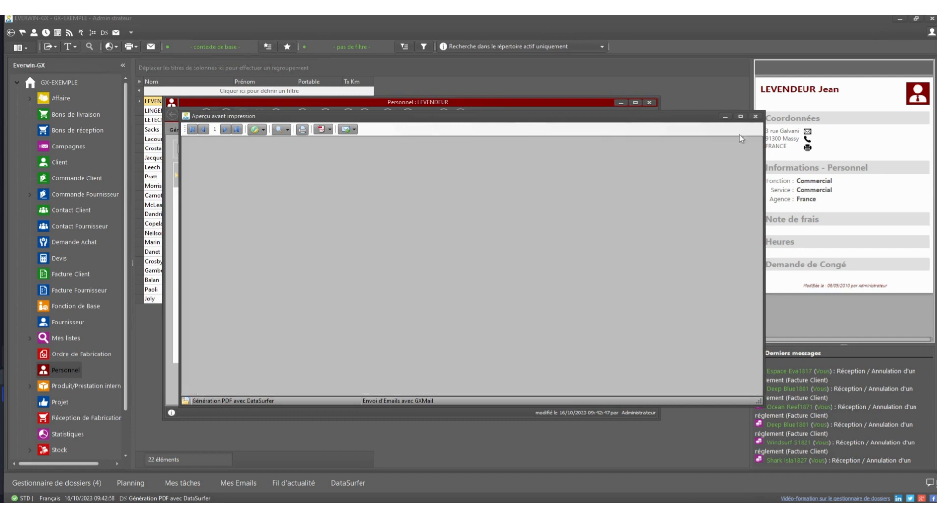
Step: Close the employee record and return to the open affaire to check its Frais records
left_click(650, 102)
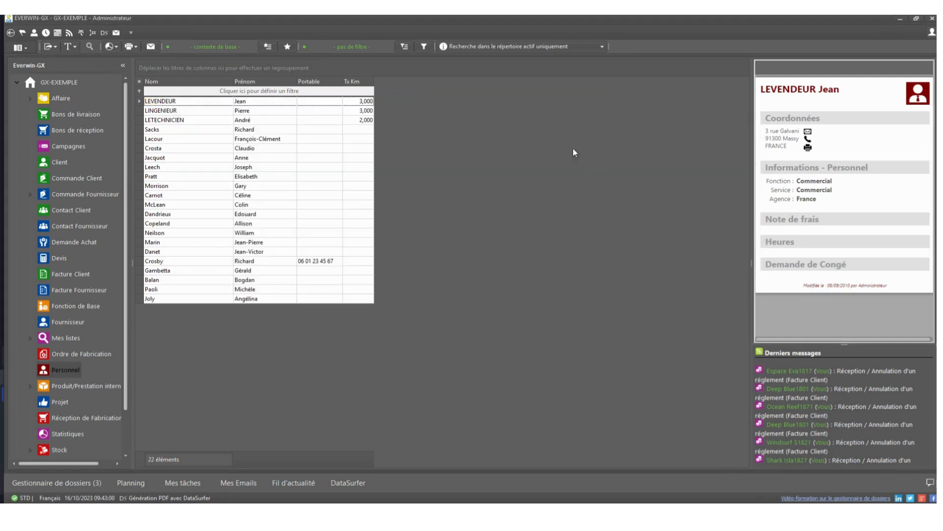
left_click(55, 484)
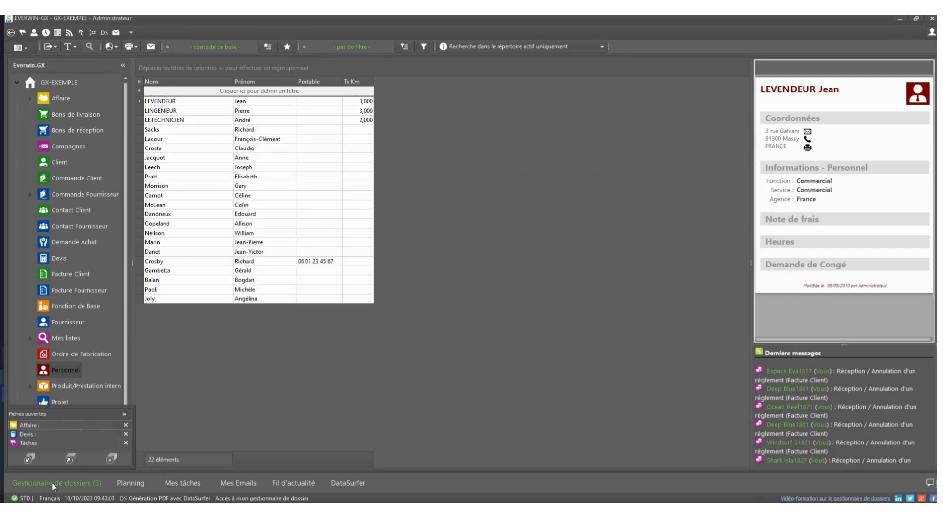
left_click(60, 425)
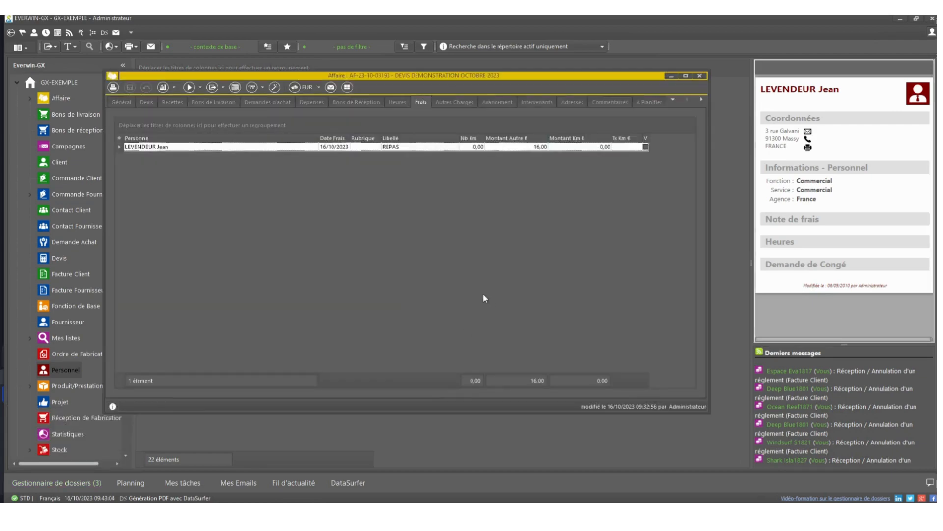